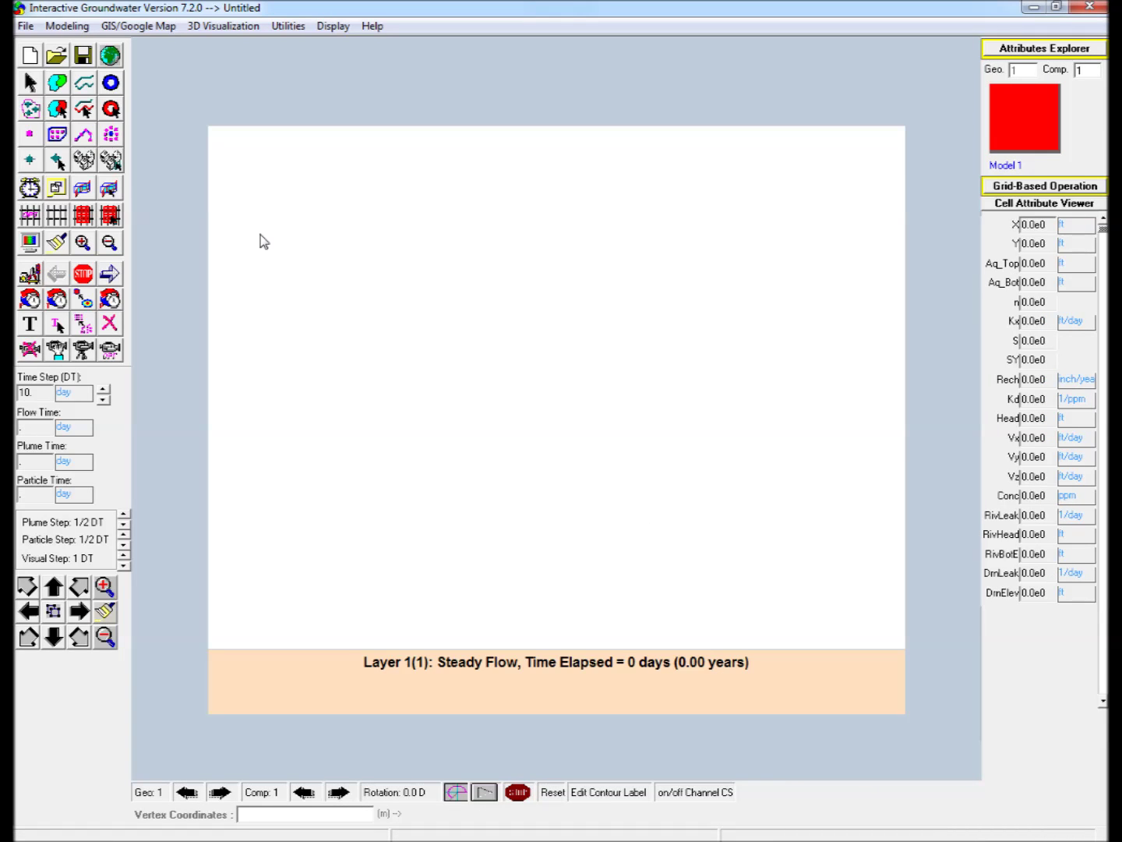
# - Open the Tutorial1.igw conceptual model
pyautogui.click(25, 27)
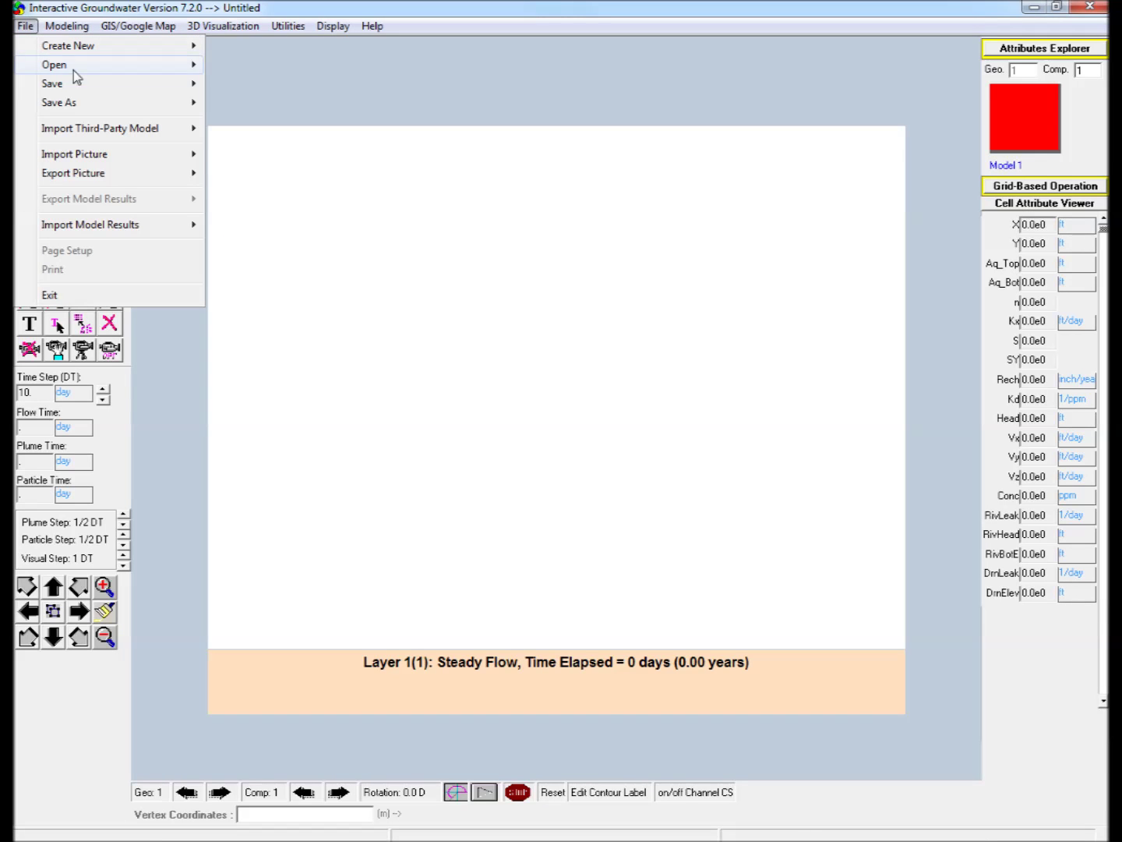
pyautogui.moveTo(125, 74)
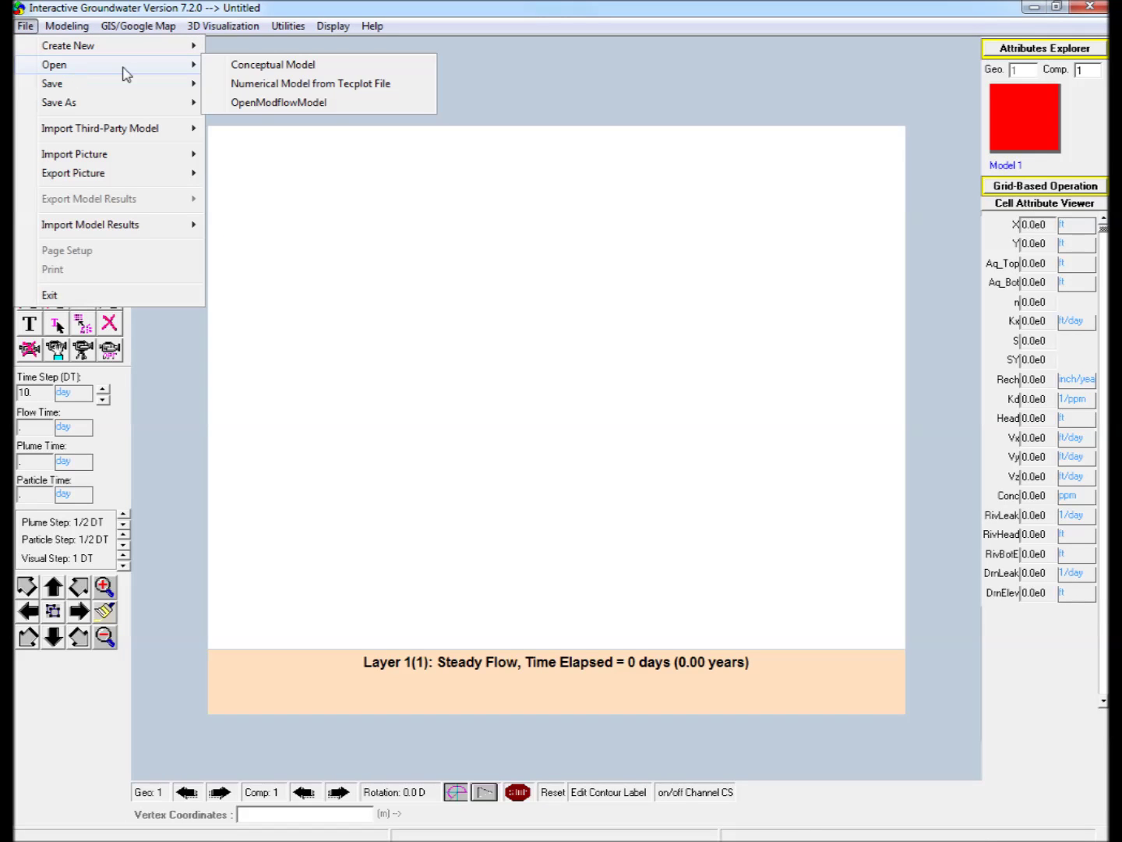
pyautogui.click(250, 72)
pyautogui.doubleClick(329, 155)
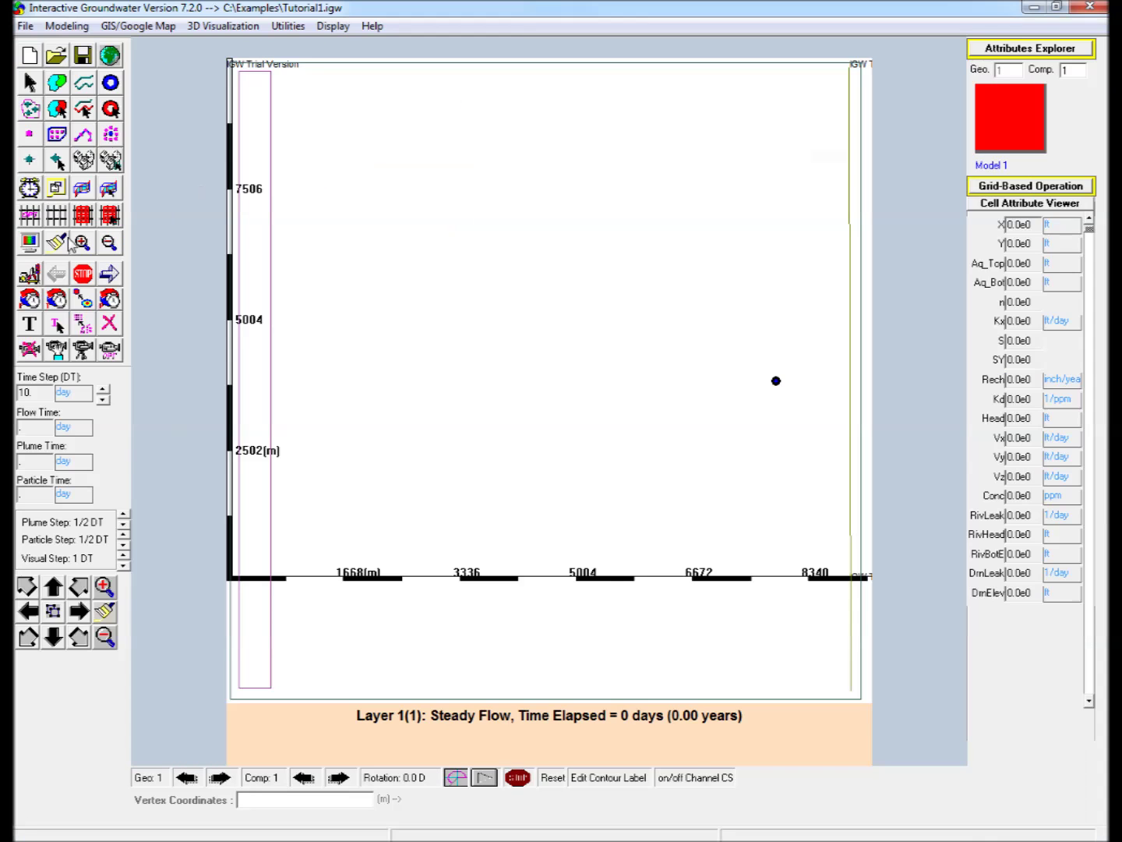
# - Discretize the grid, solve steady flow, and start a particle release line at the grid's top-left
pyautogui.click(30, 215)
pyautogui.click(692, 498)
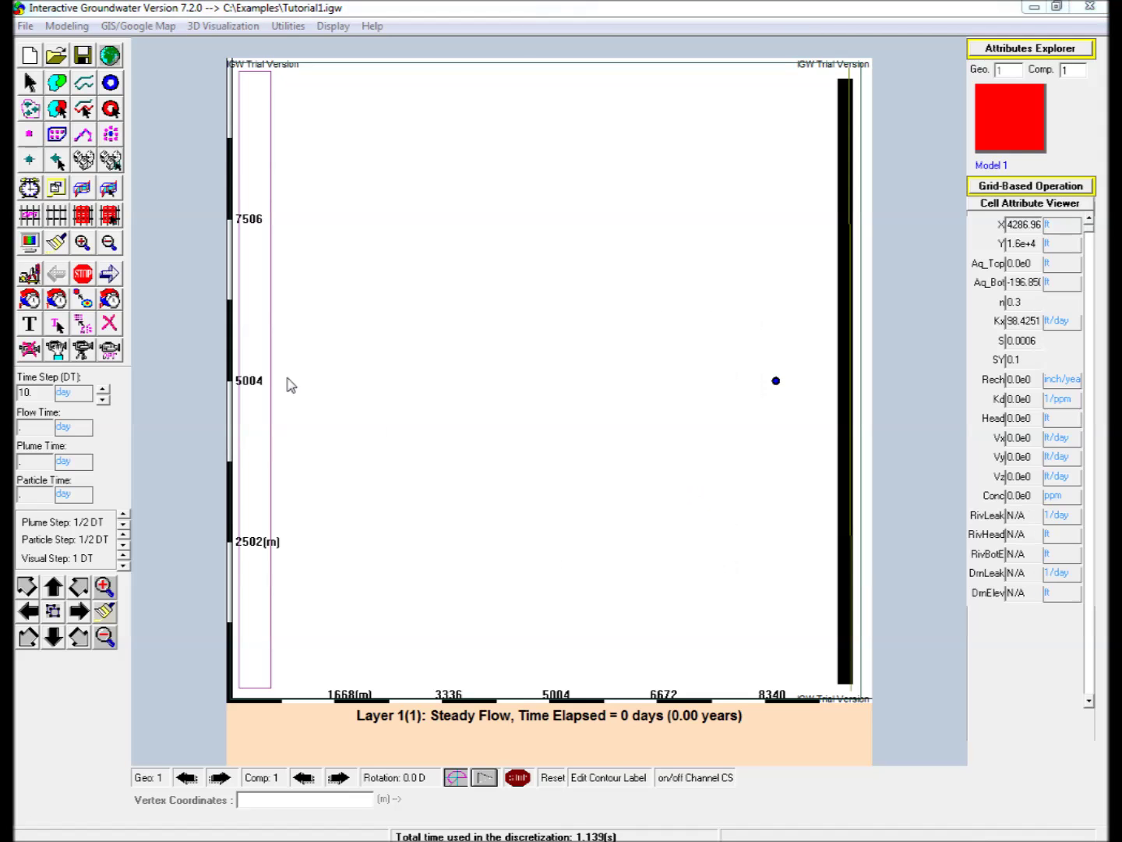
pyautogui.click(108, 274)
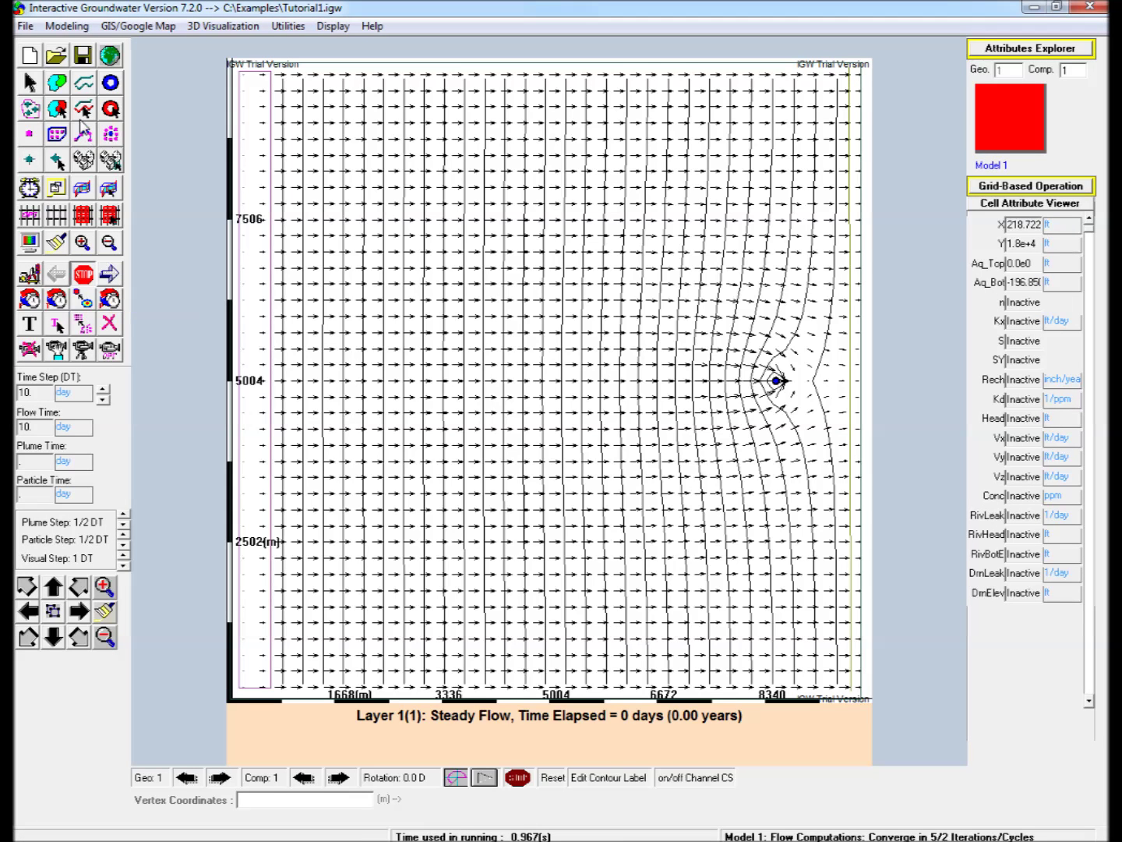
pyautogui.click(83, 131)
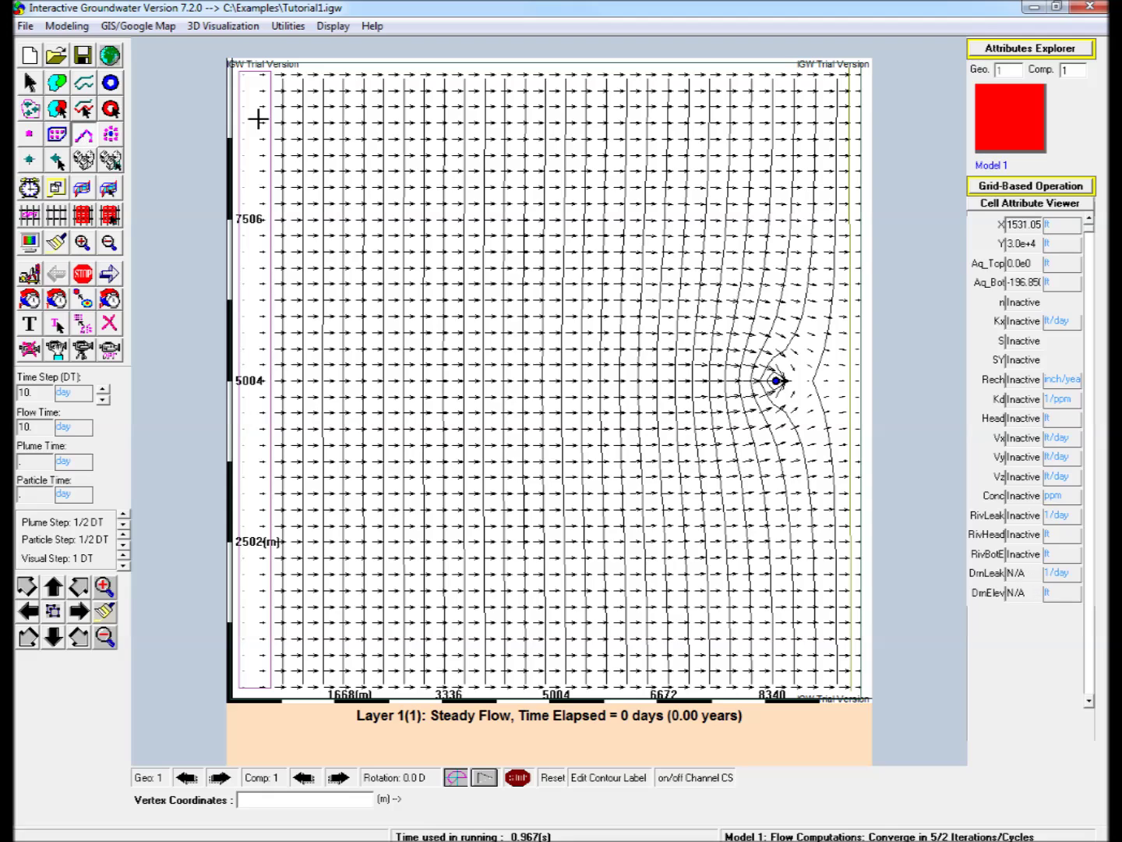
pyautogui.click(287, 75)
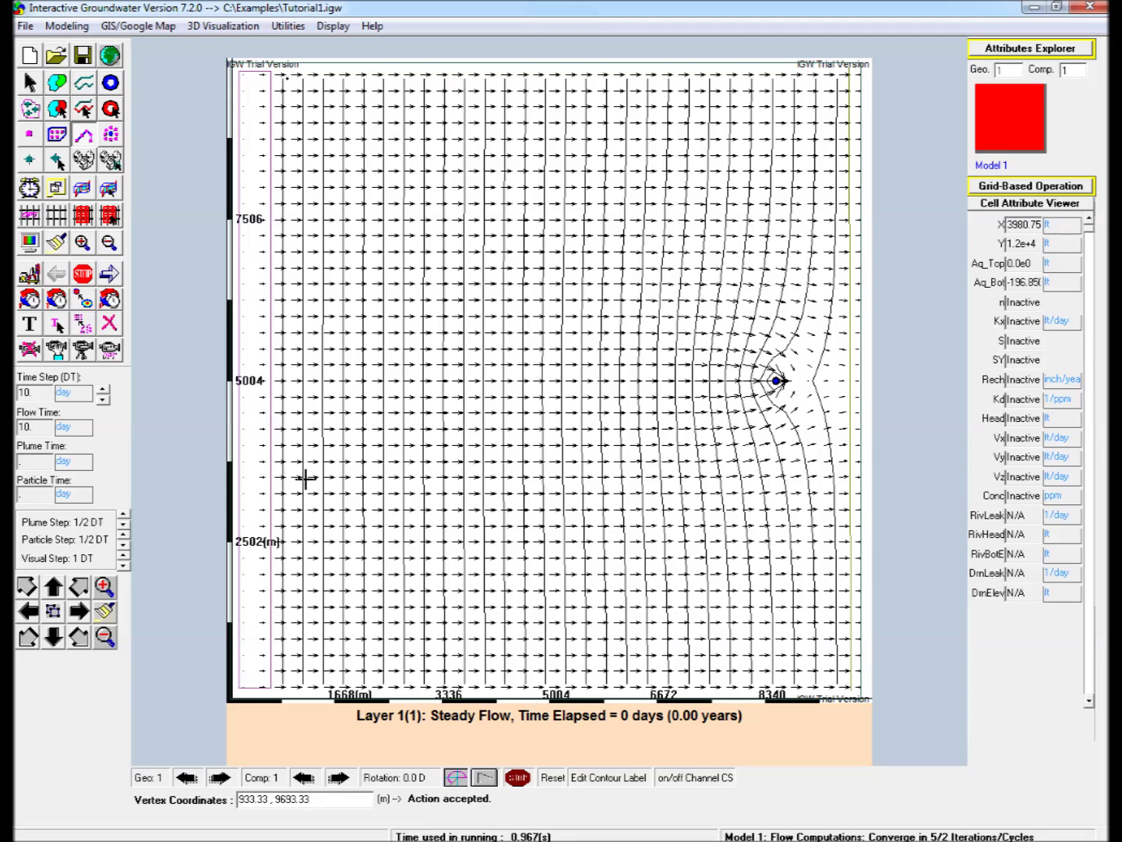
# - Extend the particle line down the left edge and release 30 particles at vertical location 0.5
pyautogui.click(285, 686)
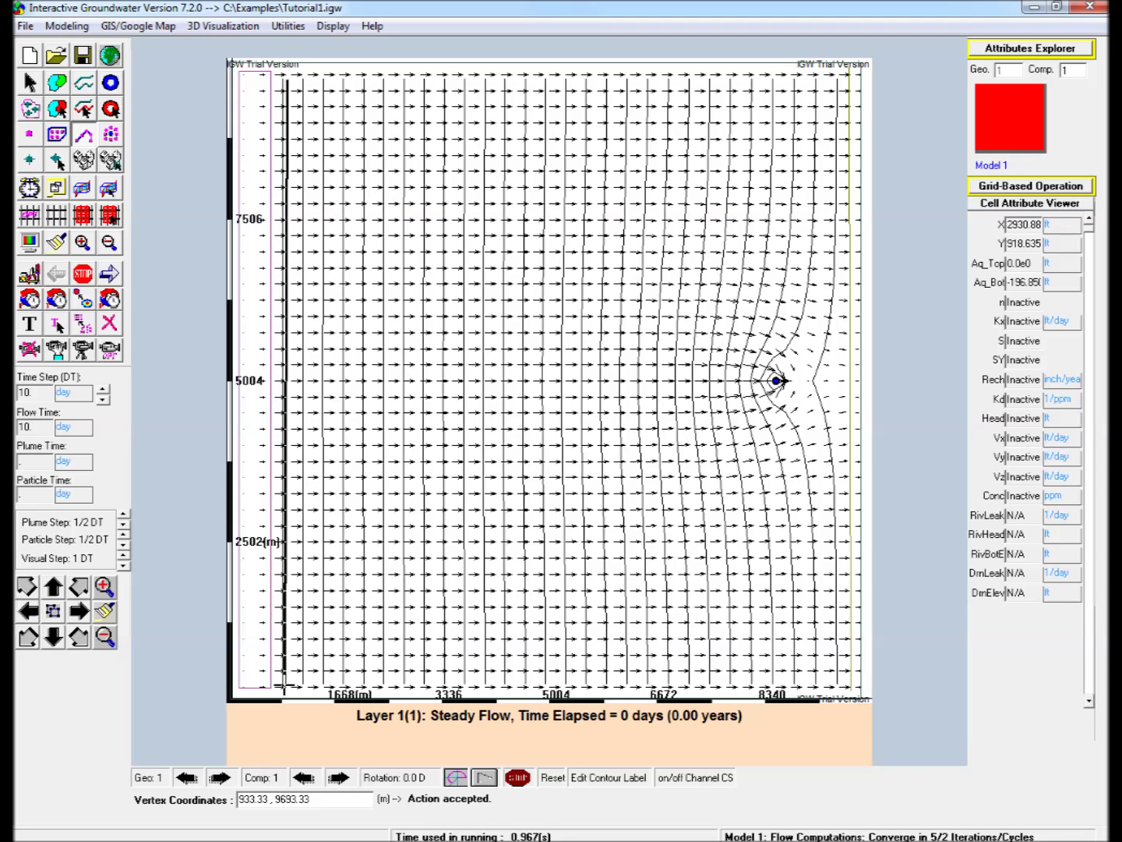
pyautogui.doubleClick(285, 685)
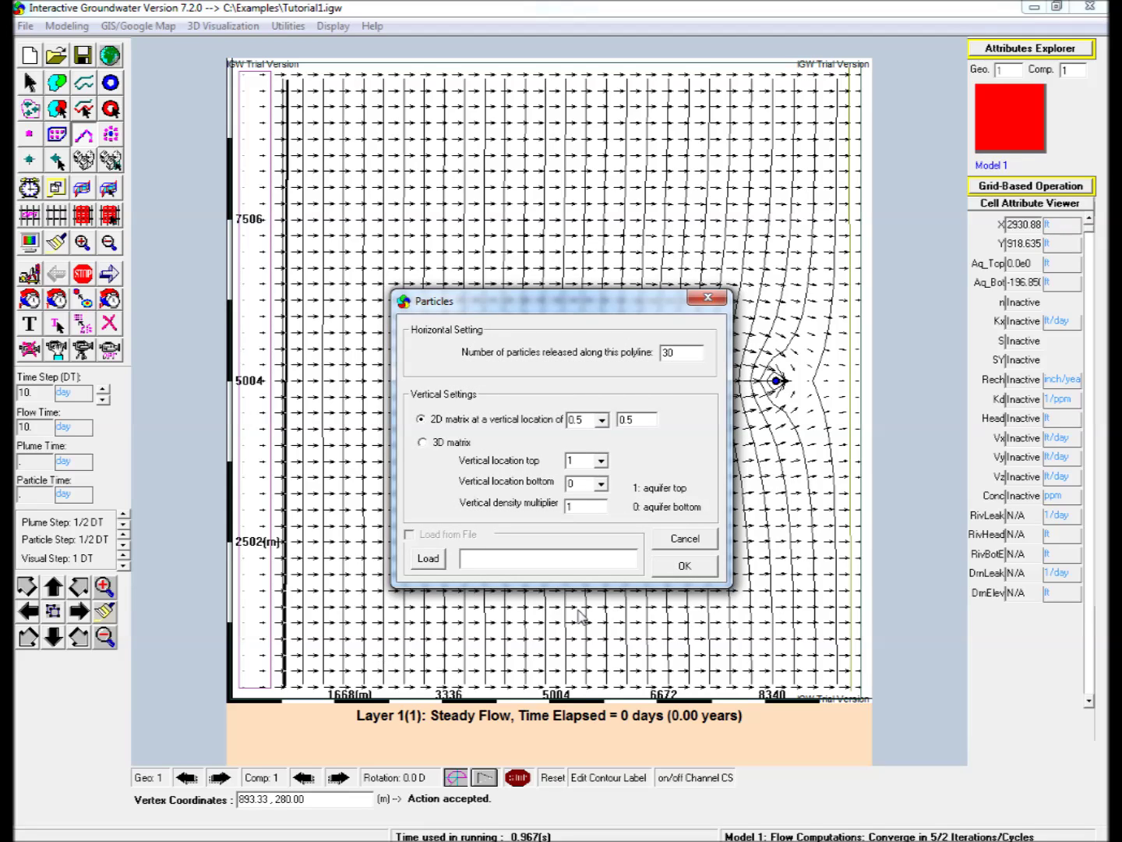
pyautogui.click(683, 568)
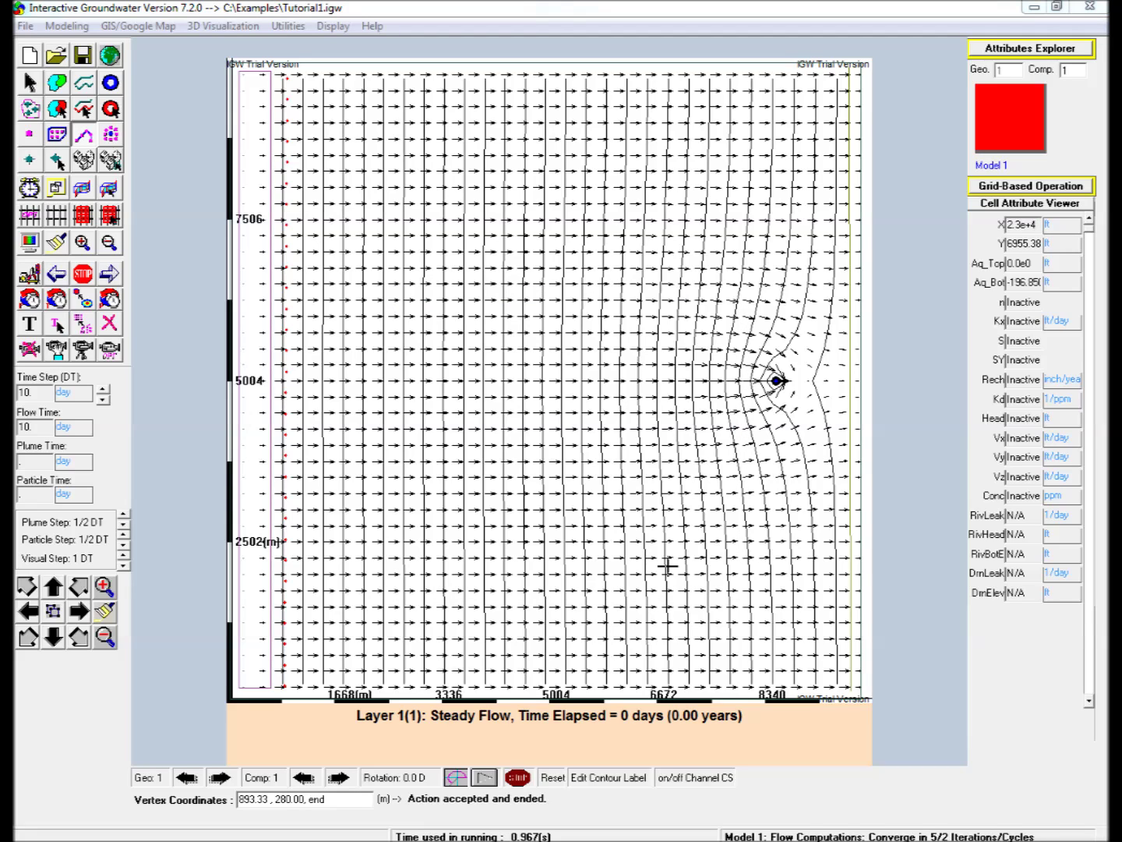
# - Change the time step from 10 to 5000 days and run particle tracking forward
pyautogui.click(26, 393)
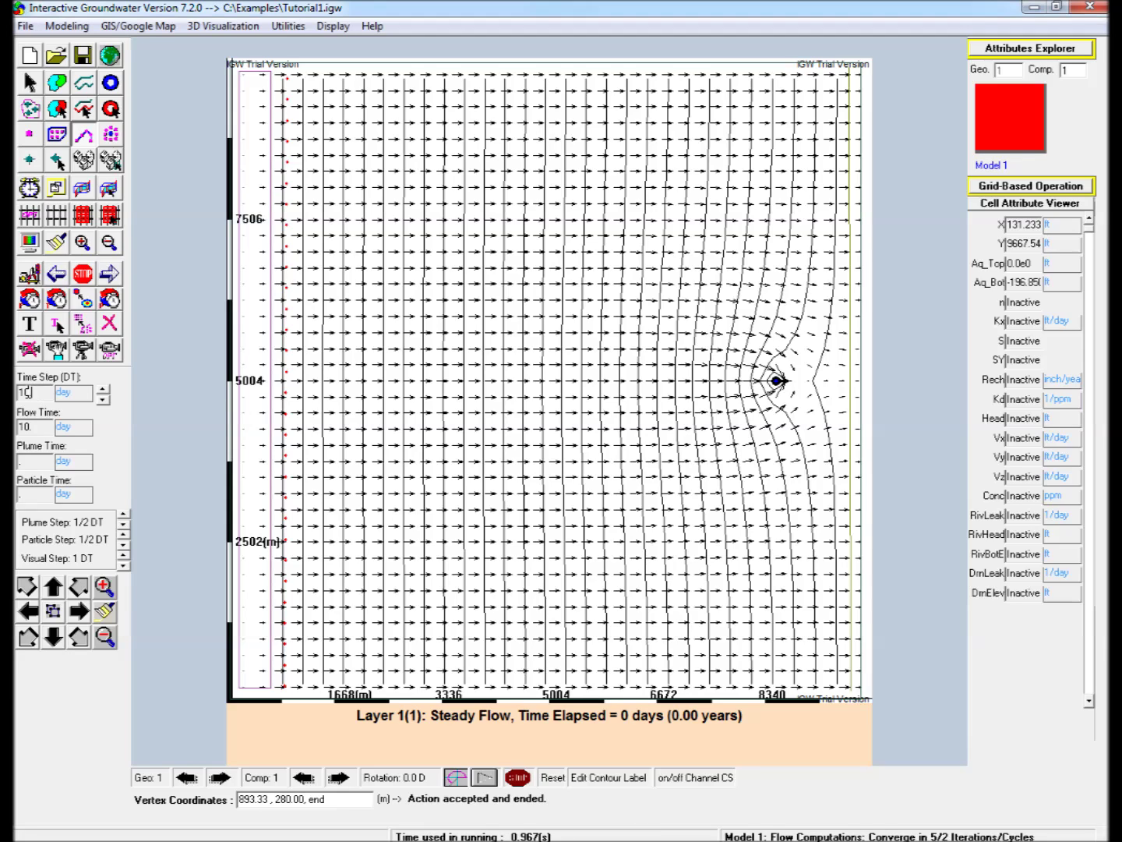
pyautogui.moveTo(28, 393); pyautogui.dragTo(15, 397)
pyautogui.write('50')
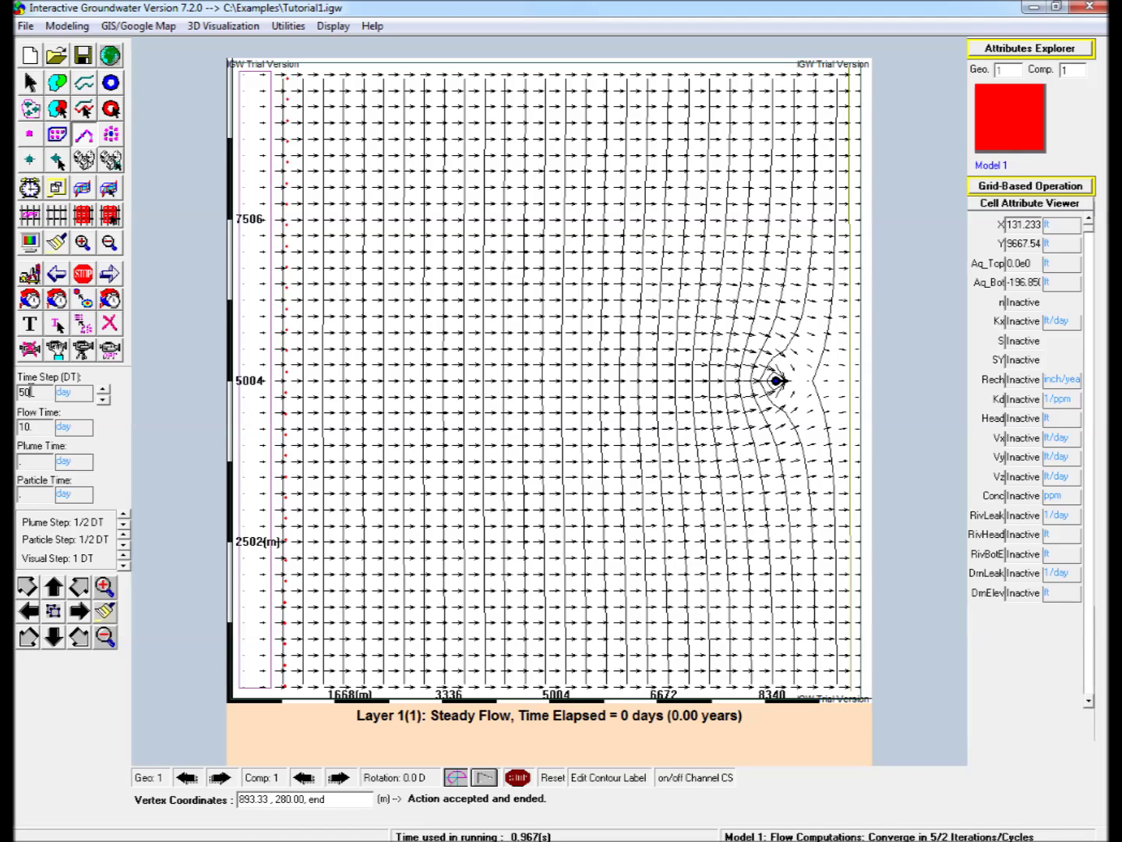
pyautogui.write('00')
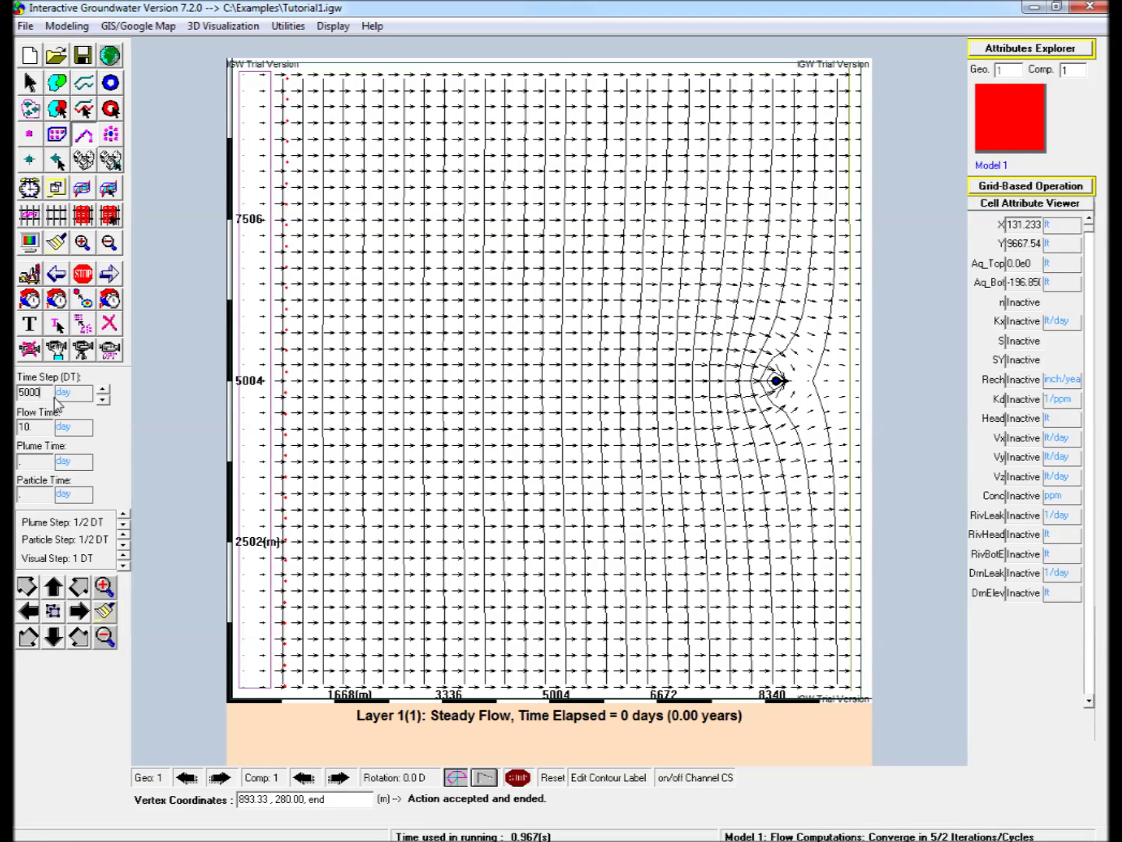
pyautogui.click(109, 274)
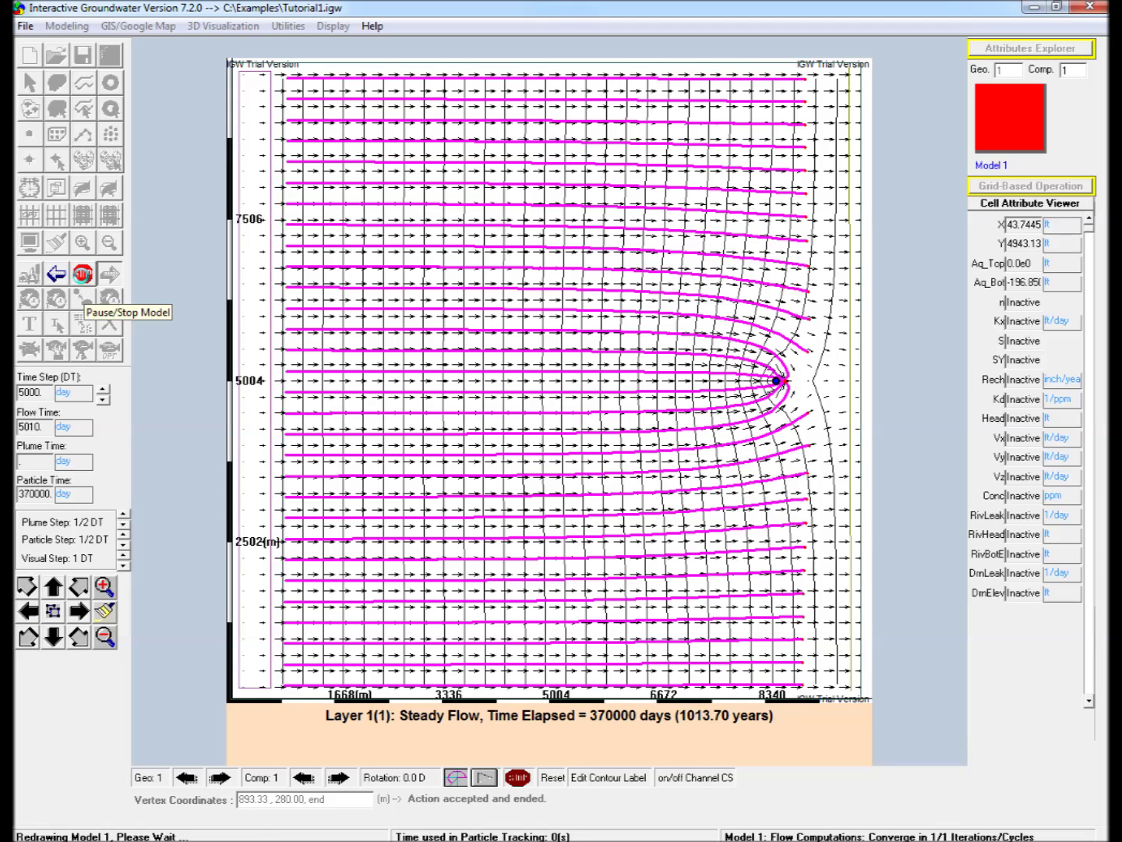
# - Stop the forward run at 415000 days, clear the pathlines, and reset the particle clock to 0
pyautogui.click(82, 278)
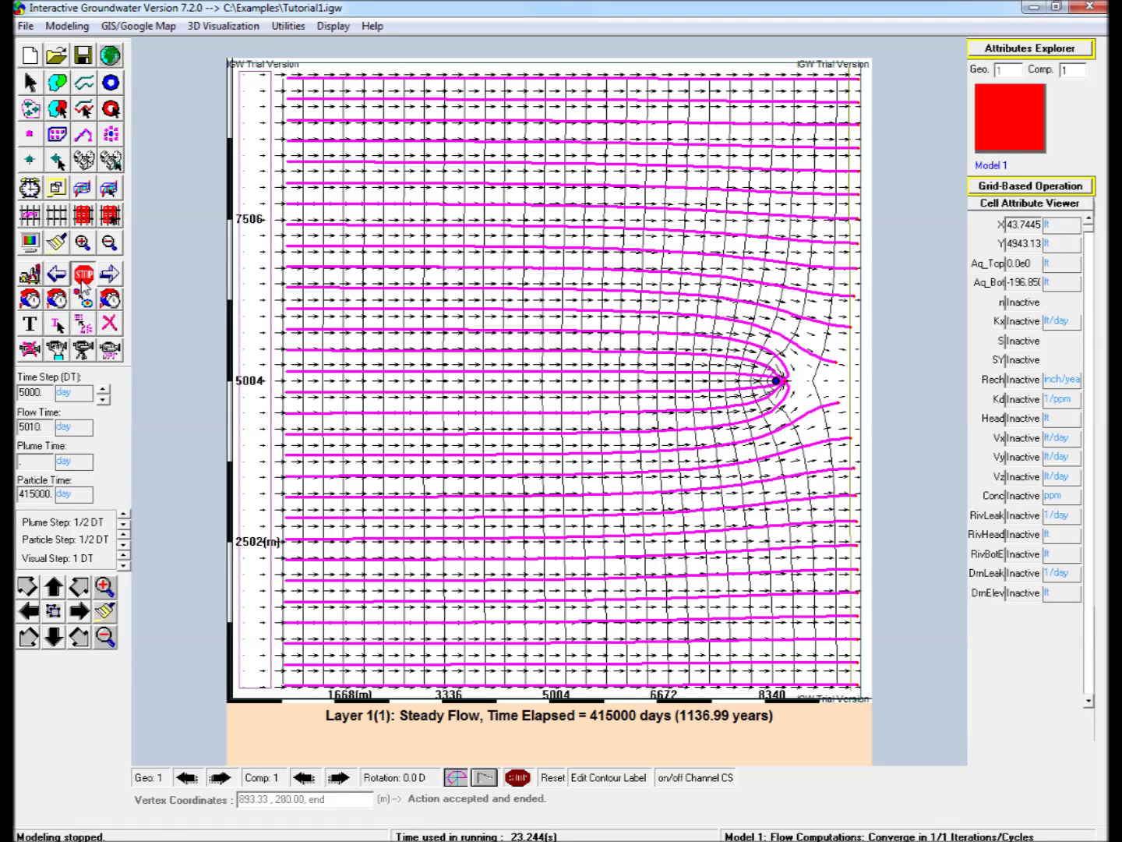
pyautogui.click(110, 325)
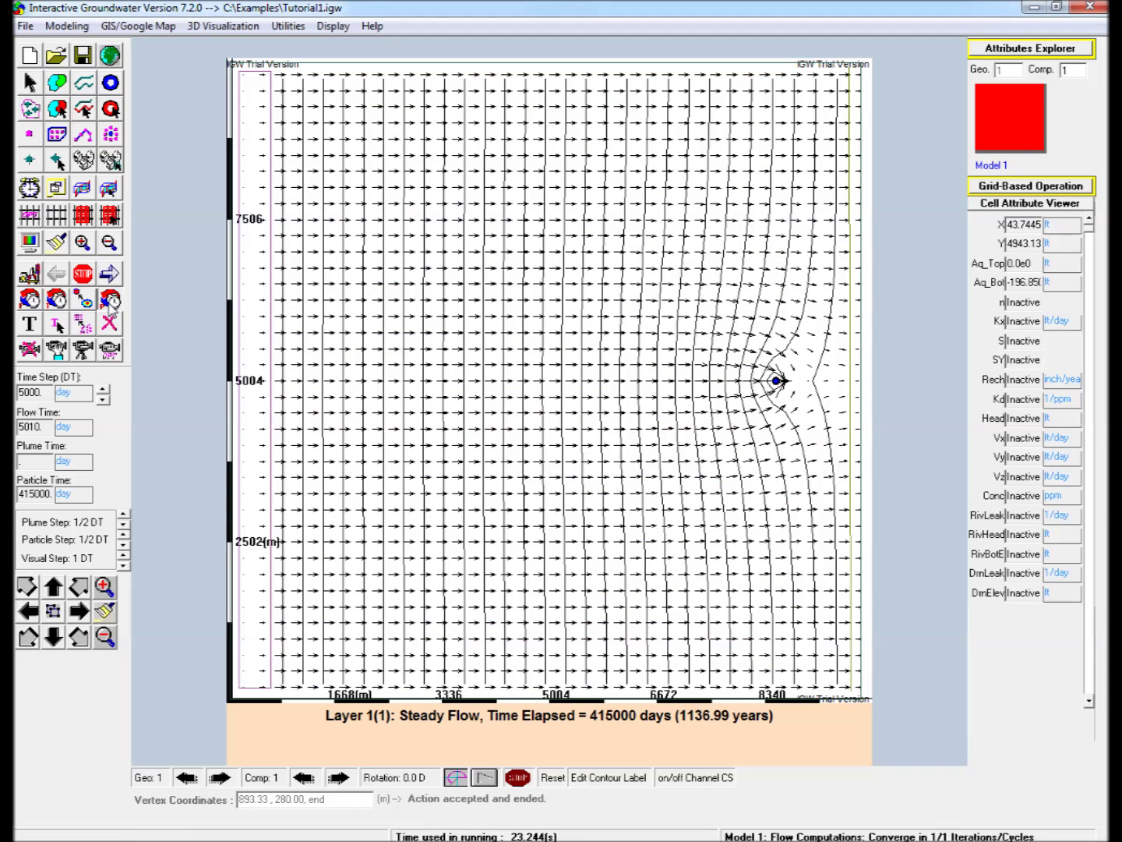
pyautogui.click(109, 305)
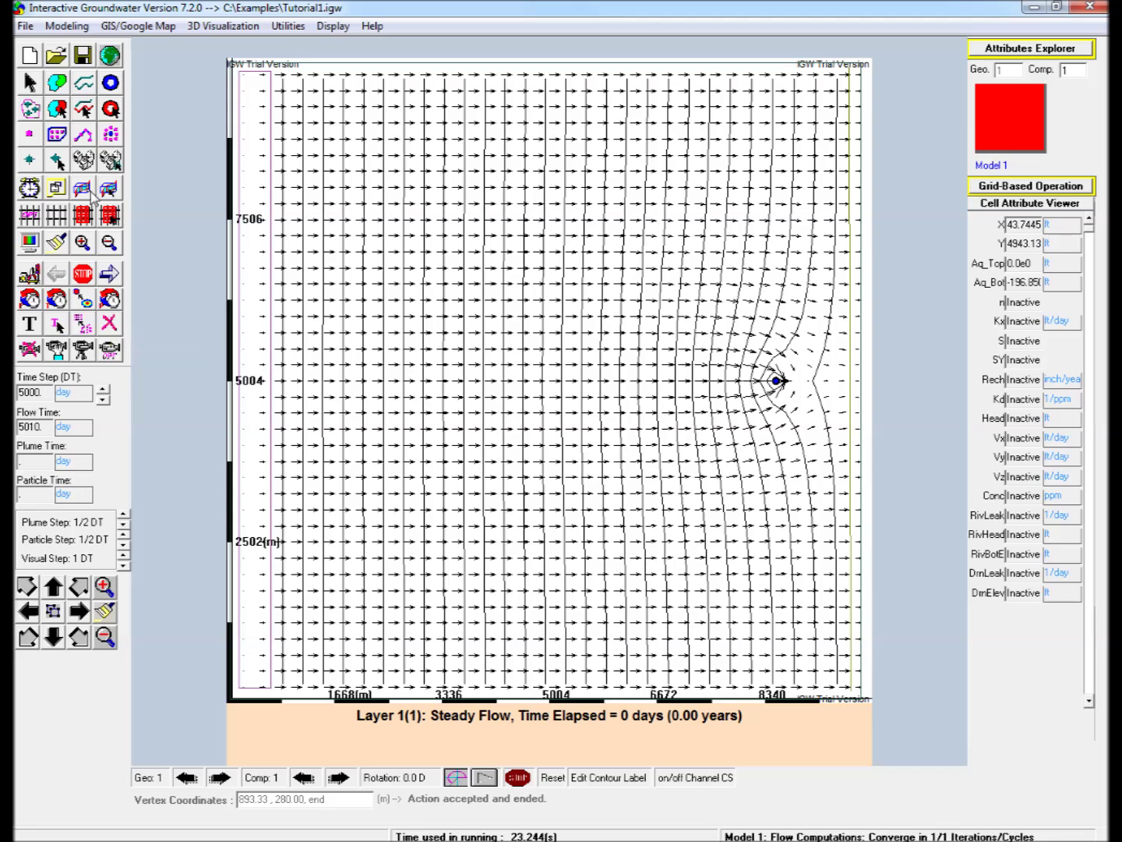
# - Place four single particle release points around the well, each 30 particles at vertical location 0.5
pyautogui.click(30, 140)
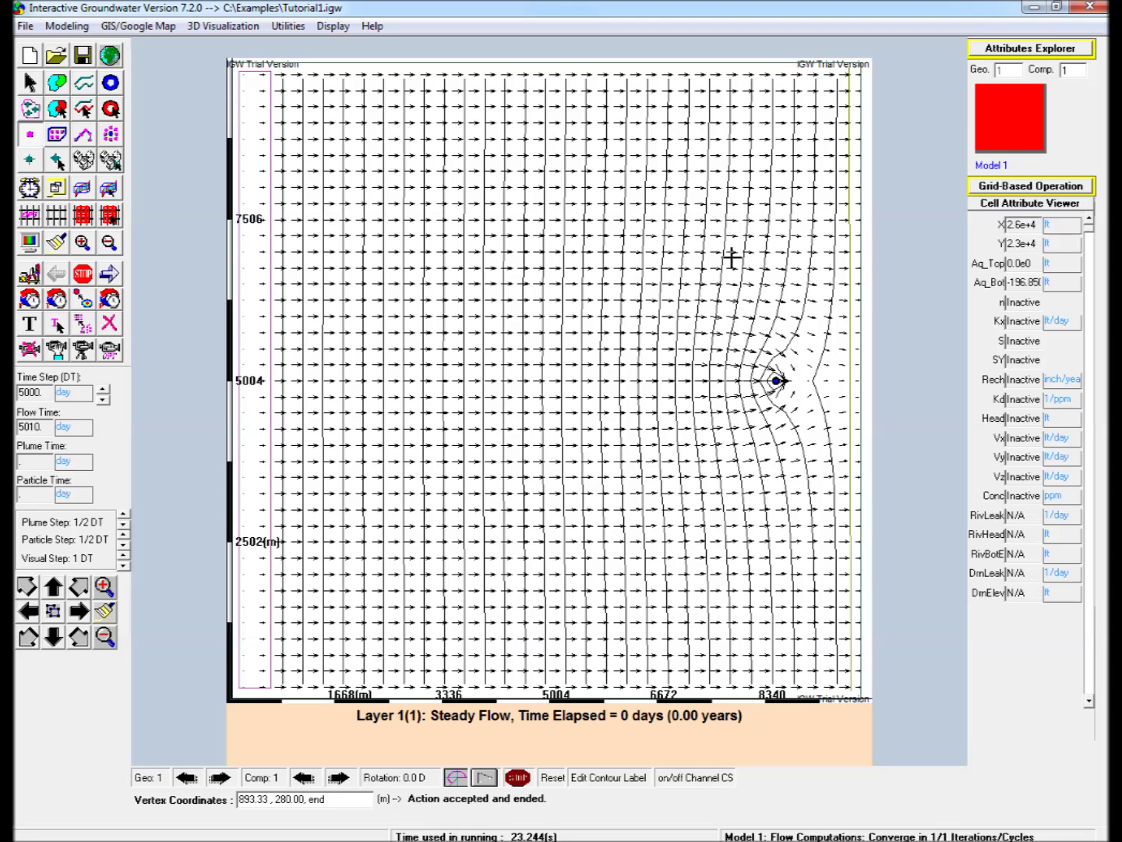
pyautogui.doubleClick(732, 309)
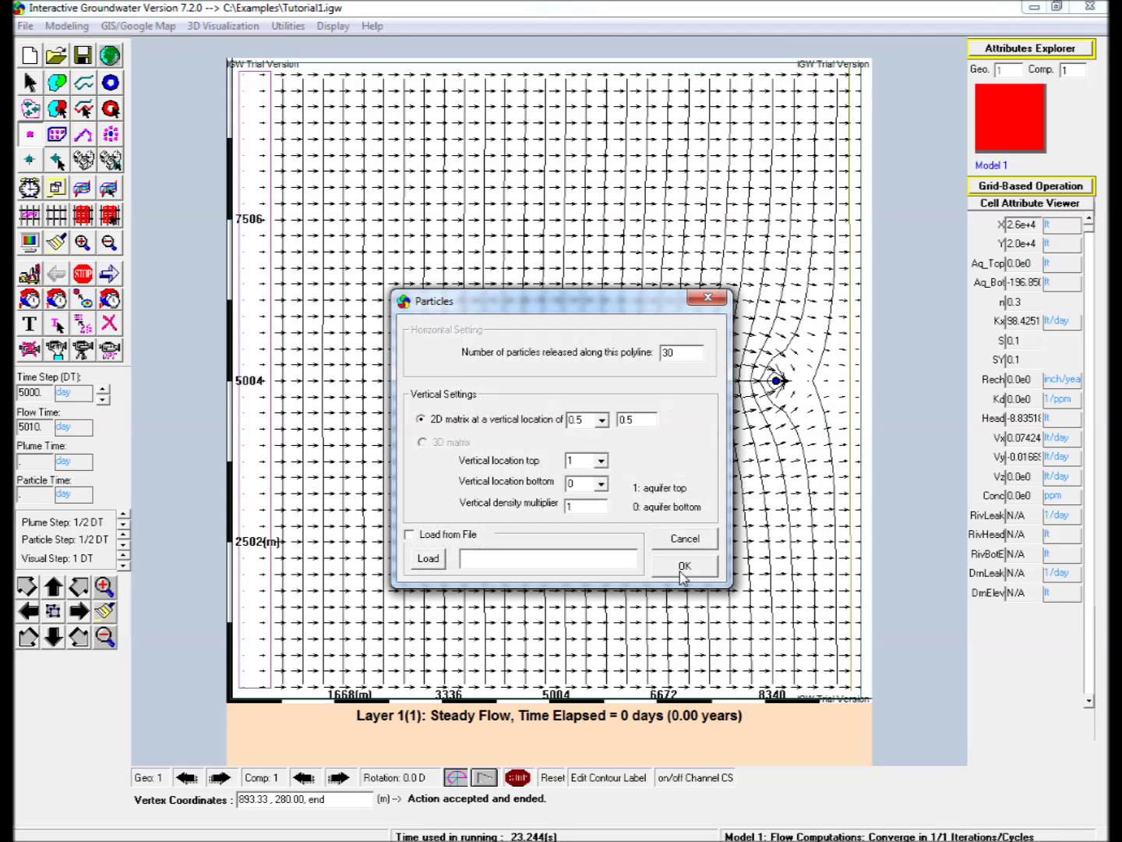
pyautogui.click(682, 565)
pyautogui.doubleClick(729, 421)
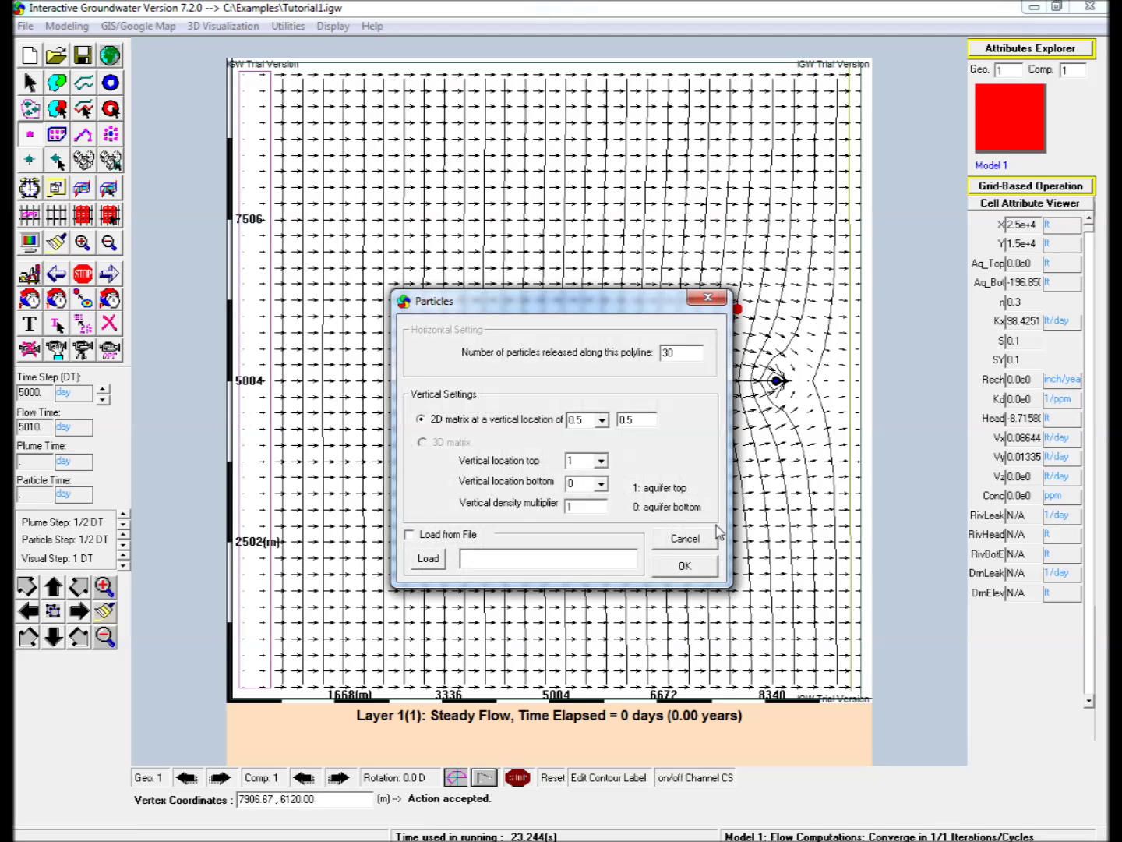
pyautogui.click(684, 565)
pyautogui.doubleClick(724, 411)
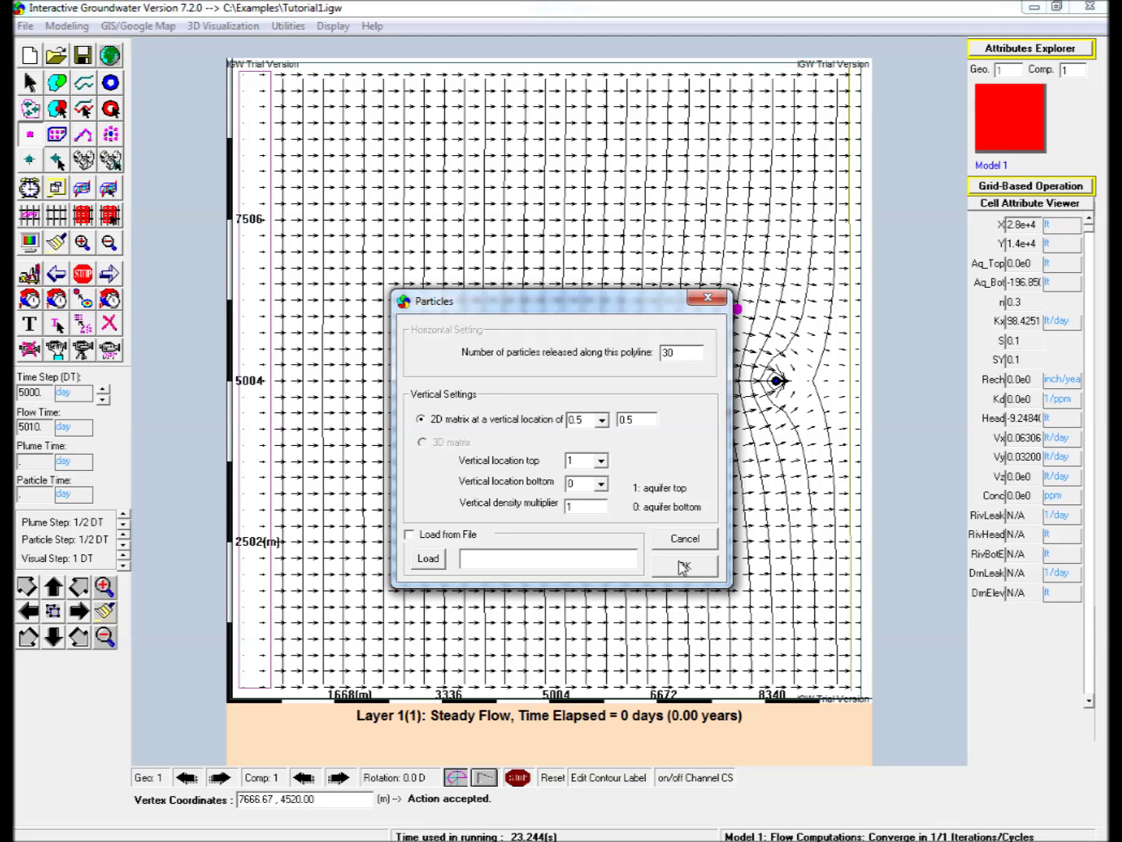
pyautogui.click(682, 565)
pyautogui.doubleClick(686, 344)
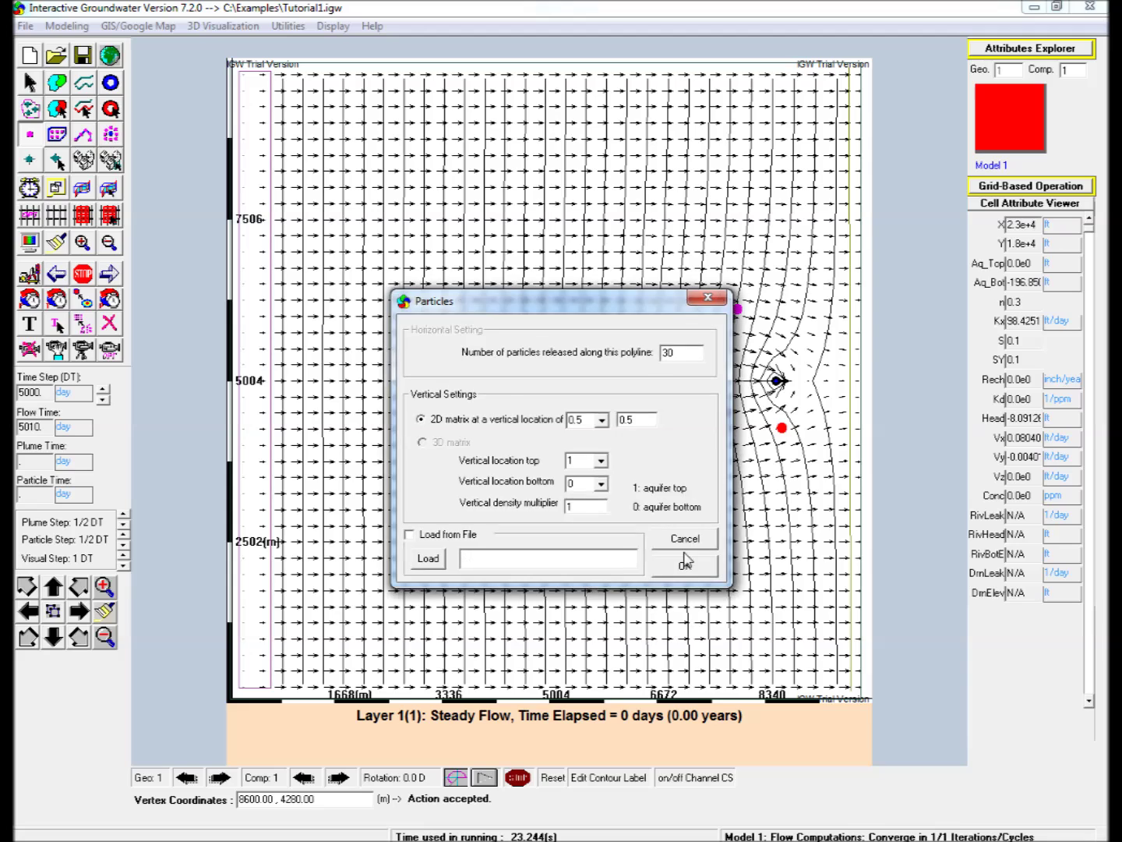
pyautogui.click(683, 566)
pyautogui.click(29, 81)
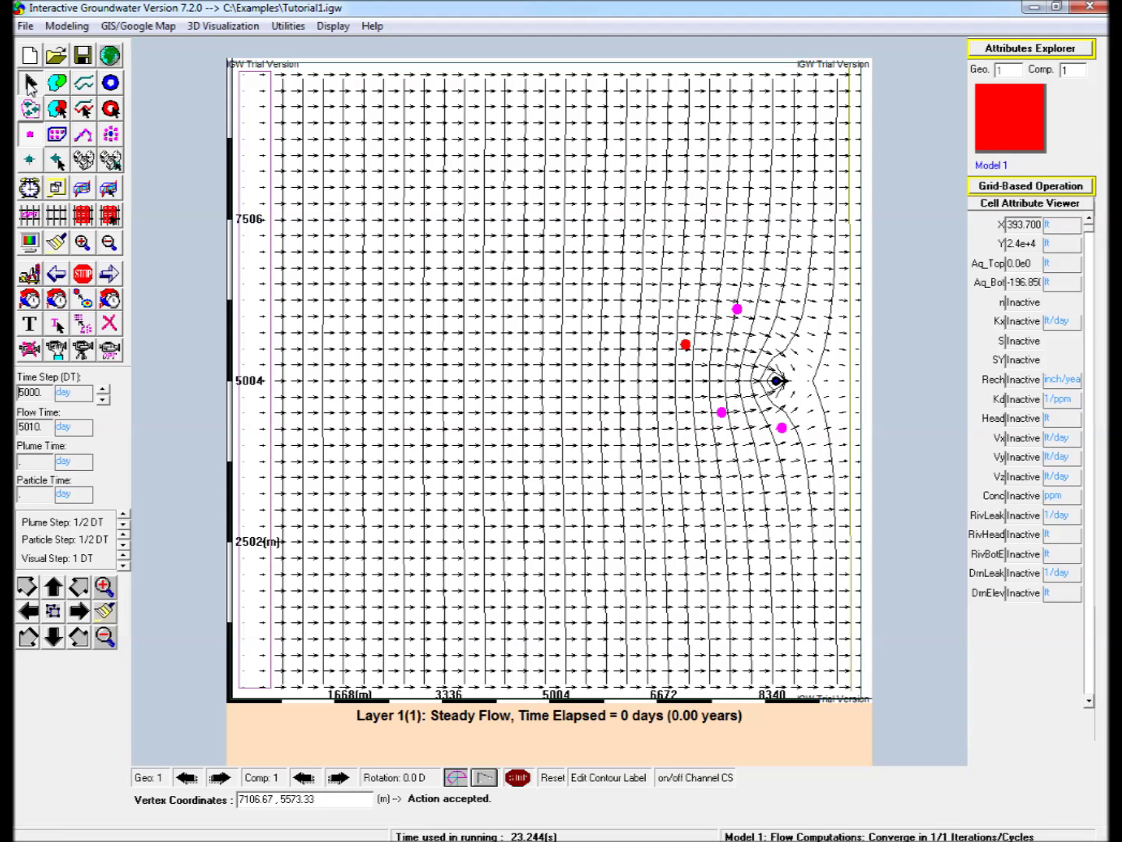
pyautogui.click(451, 412)
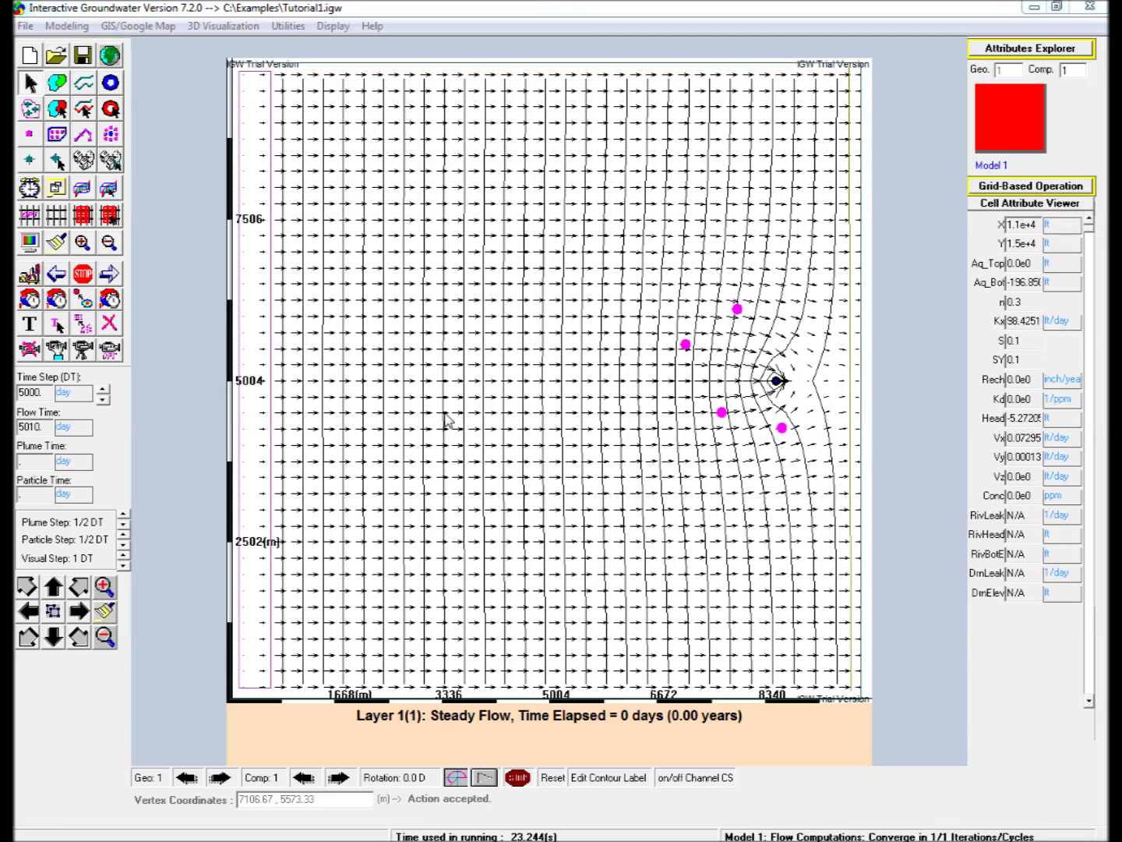
# - Trace the four particles backward to about -160000 days, then clear the pathlines
pyautogui.click(56, 277)
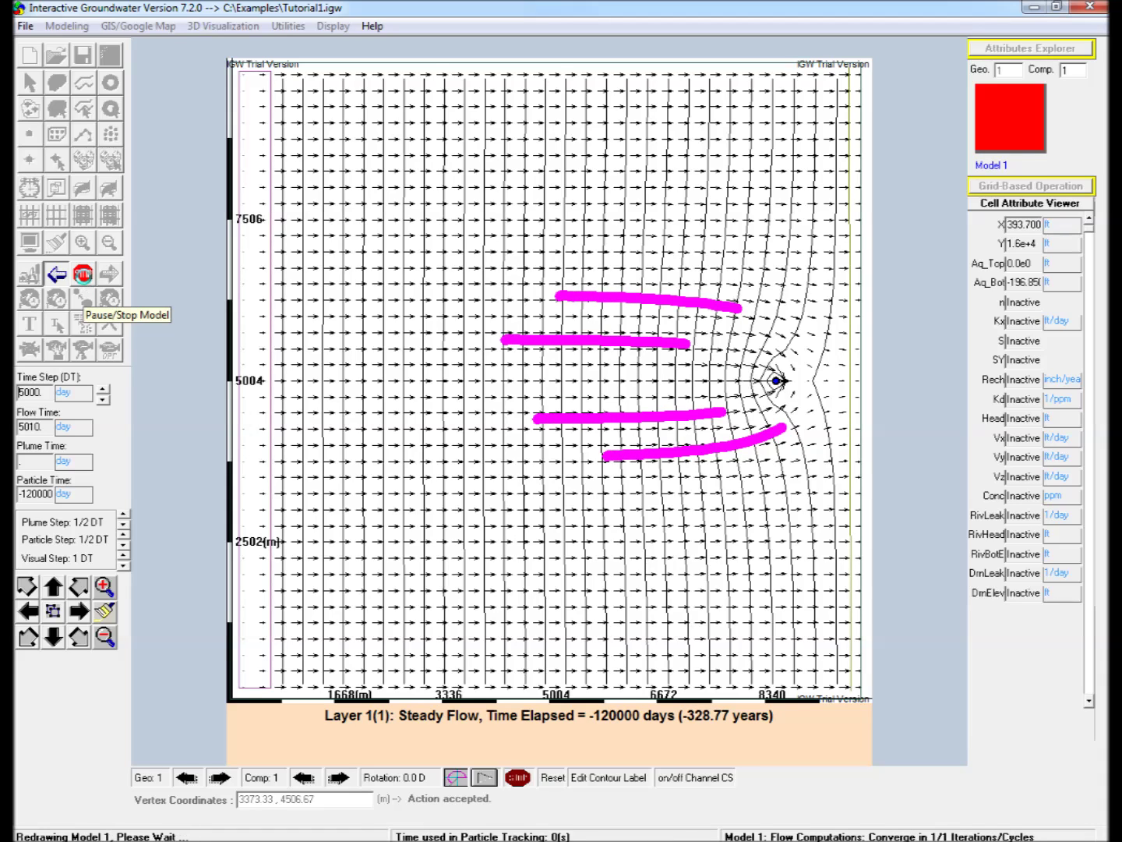
pyautogui.click(83, 275)
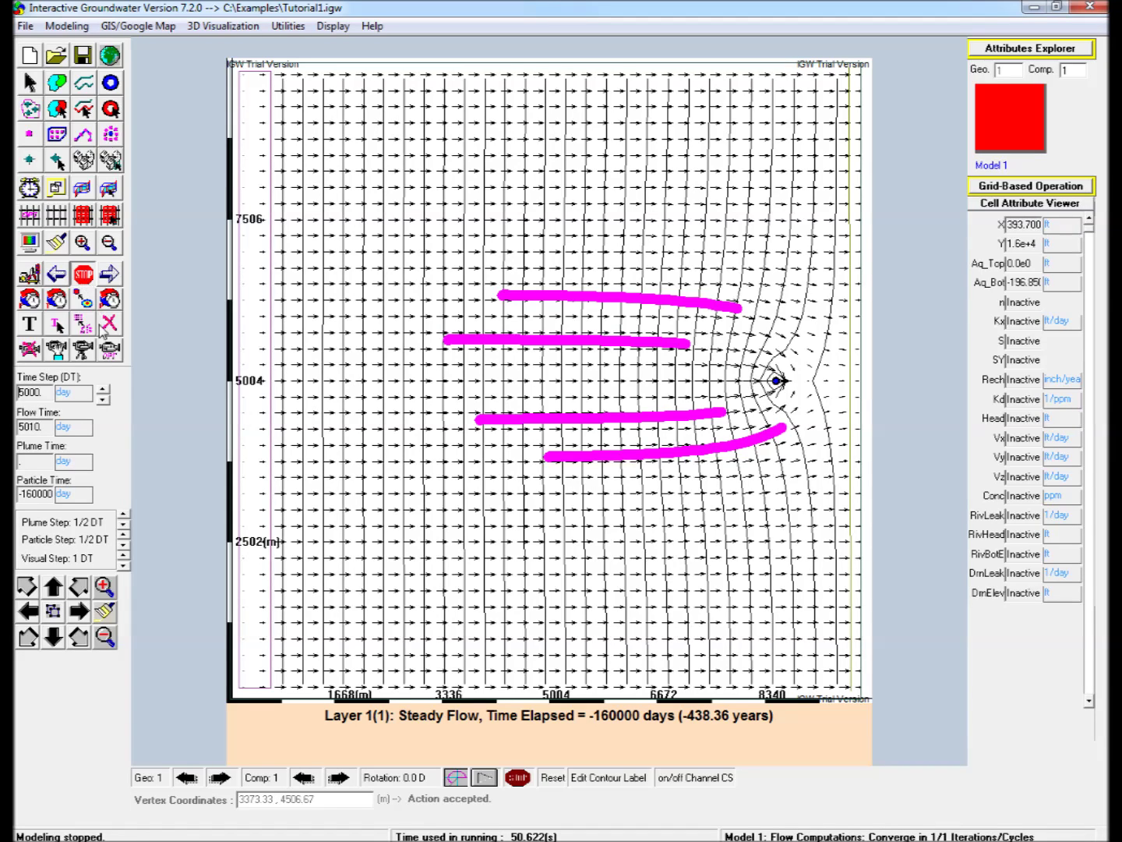
pyautogui.click(106, 327)
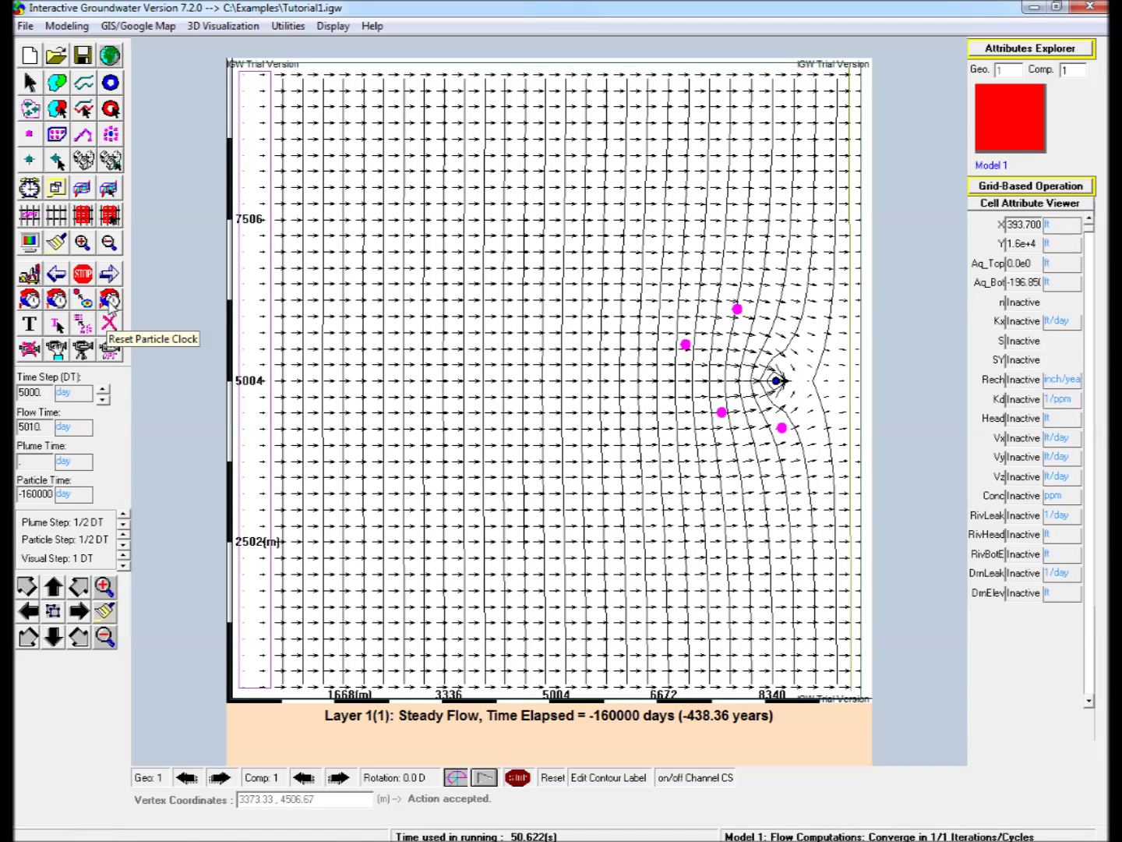
# - Reset the clock, delete old particles, and ring Well 2 with 40 particles at 200 m radius
pyautogui.click(109, 300)
pyautogui.click(111, 329)
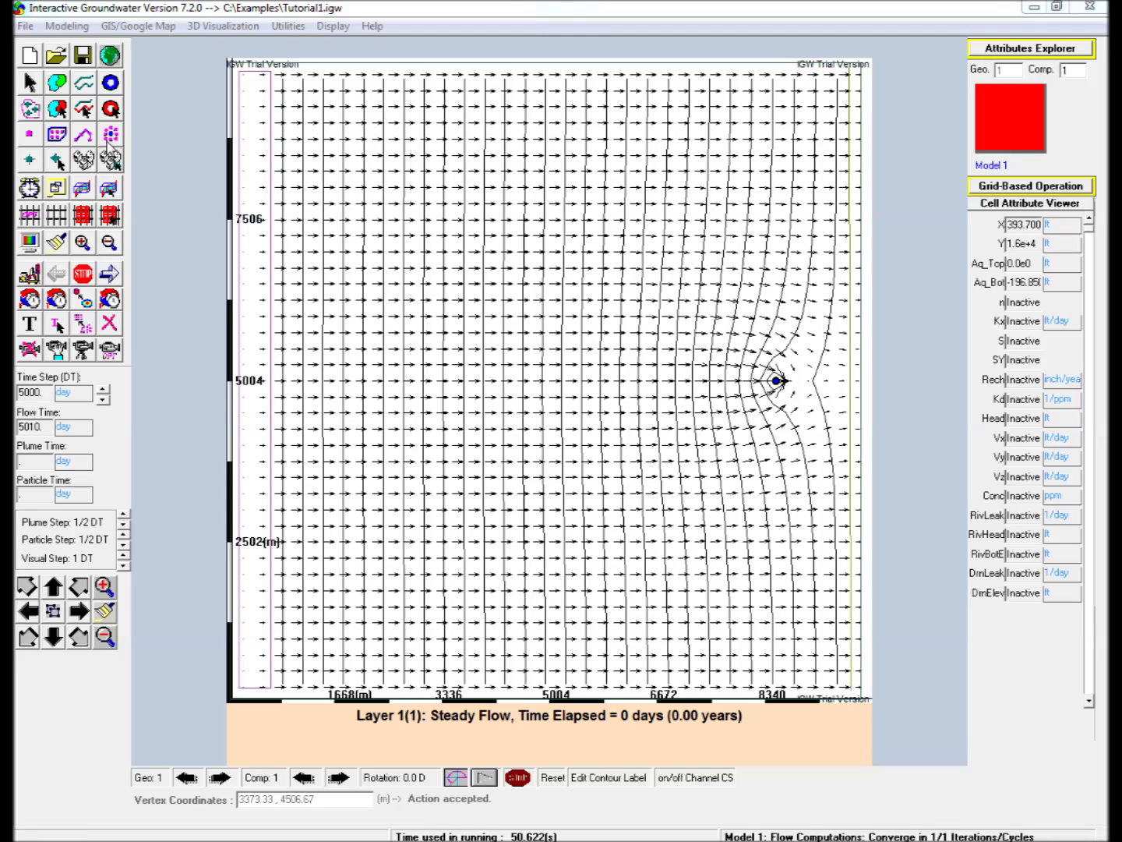
pyautogui.click(112, 136)
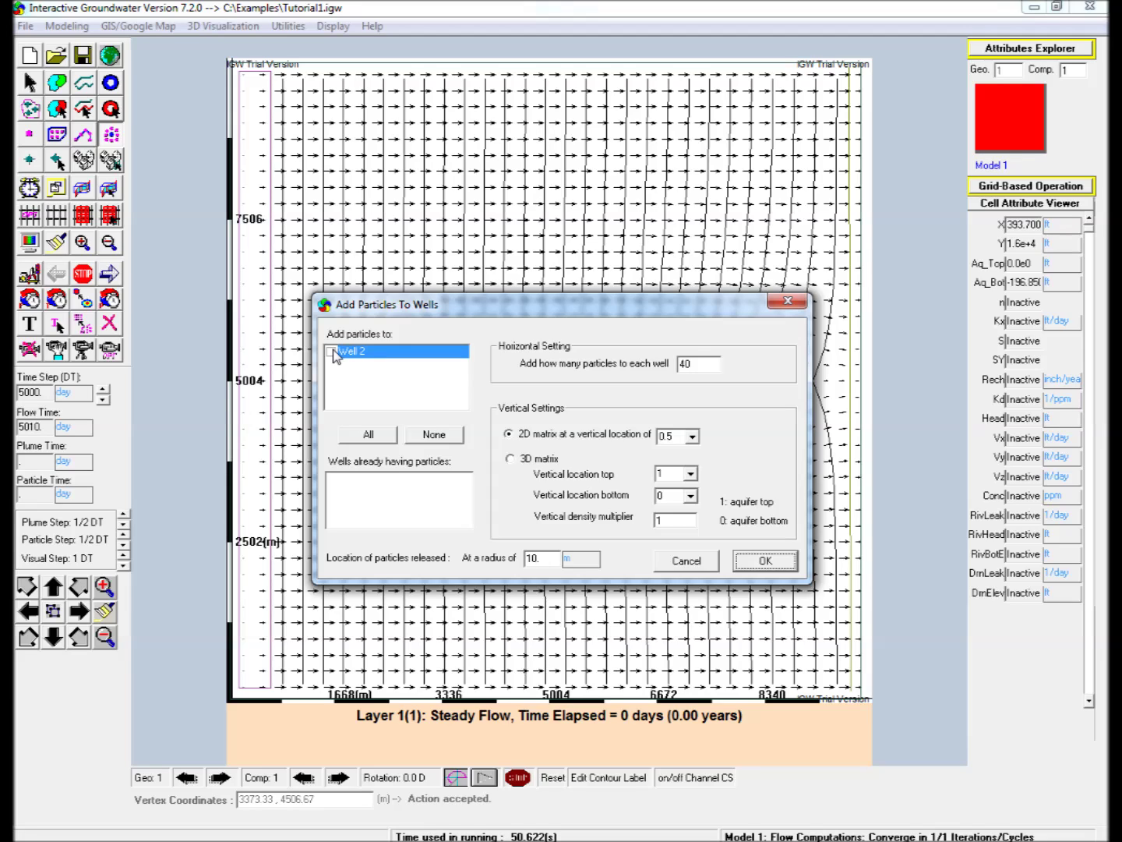
pyautogui.click(332, 352)
pyautogui.moveTo(556, 563); pyautogui.dragTo(481, 555)
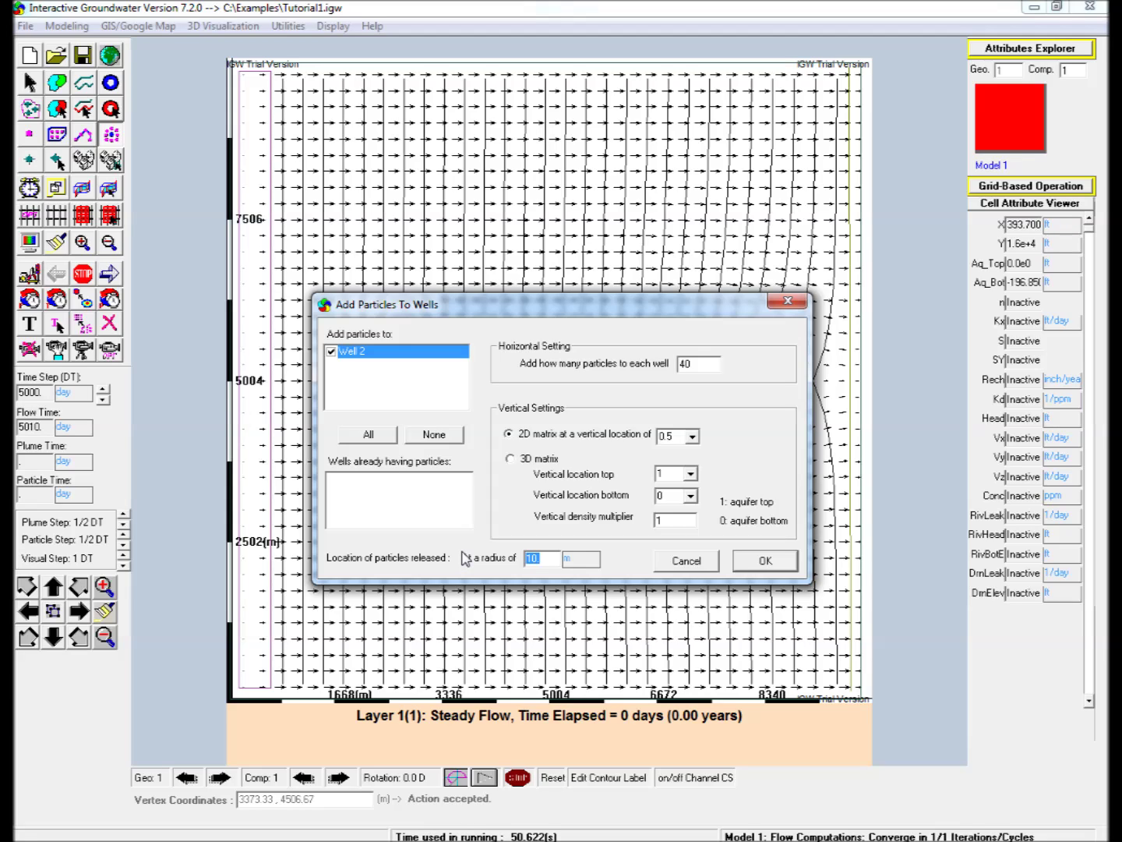
pyautogui.write('200')
pyautogui.click(781, 564)
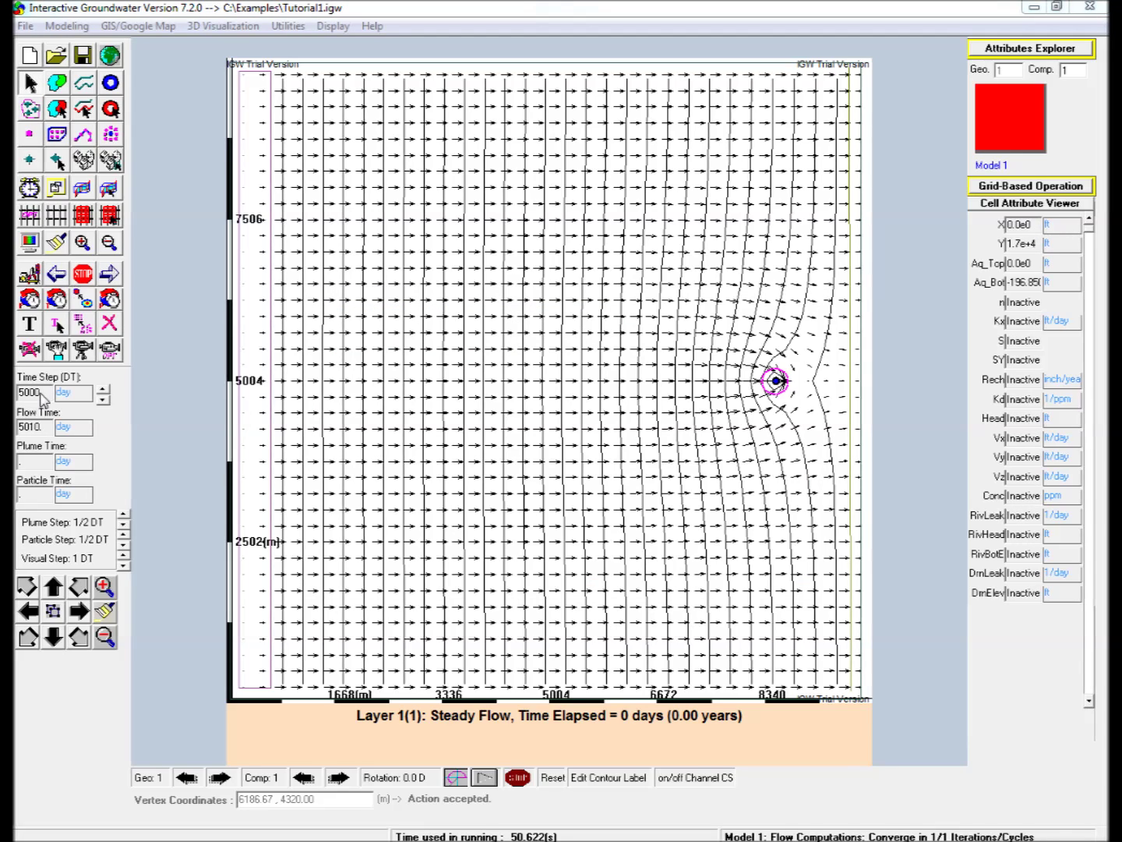
# - Set a 1000-day time step and trace Well 2's particles backward to -63000 days
pyautogui.doubleClick(32, 393)
pyautogui.write('100')
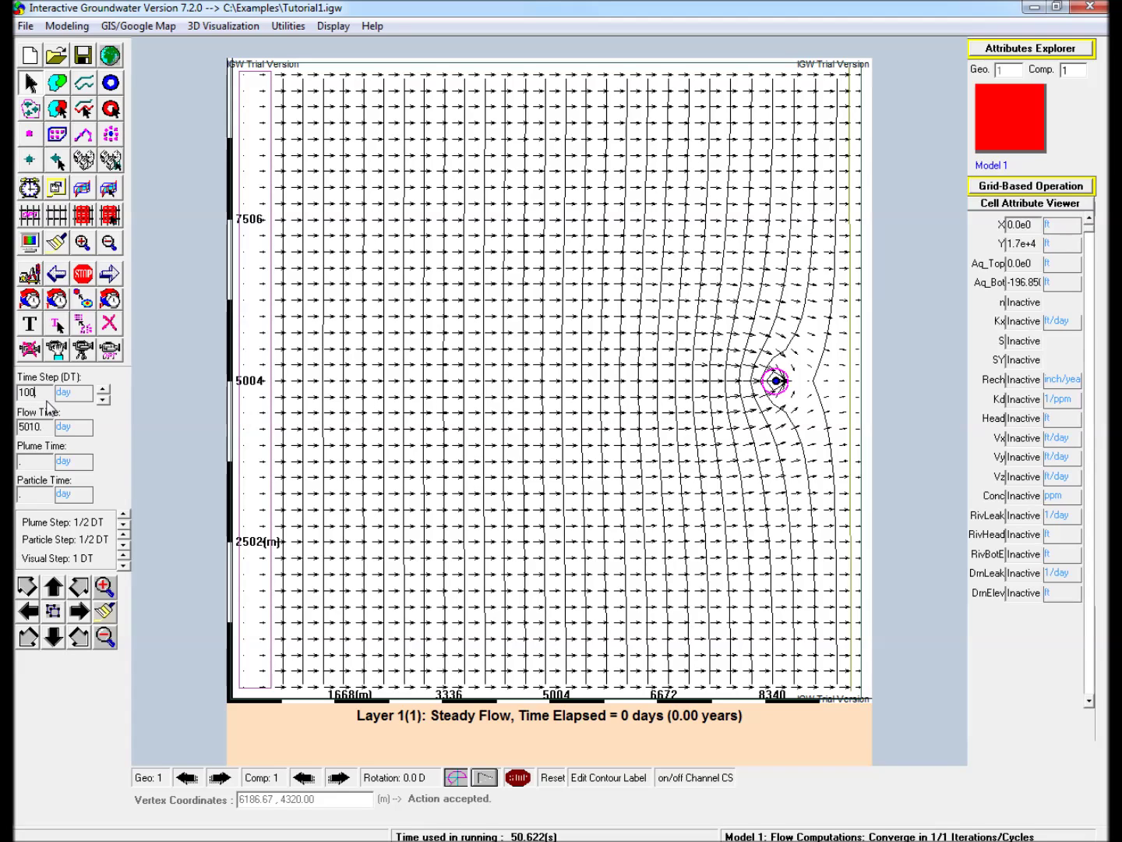
pyautogui.write('0.')
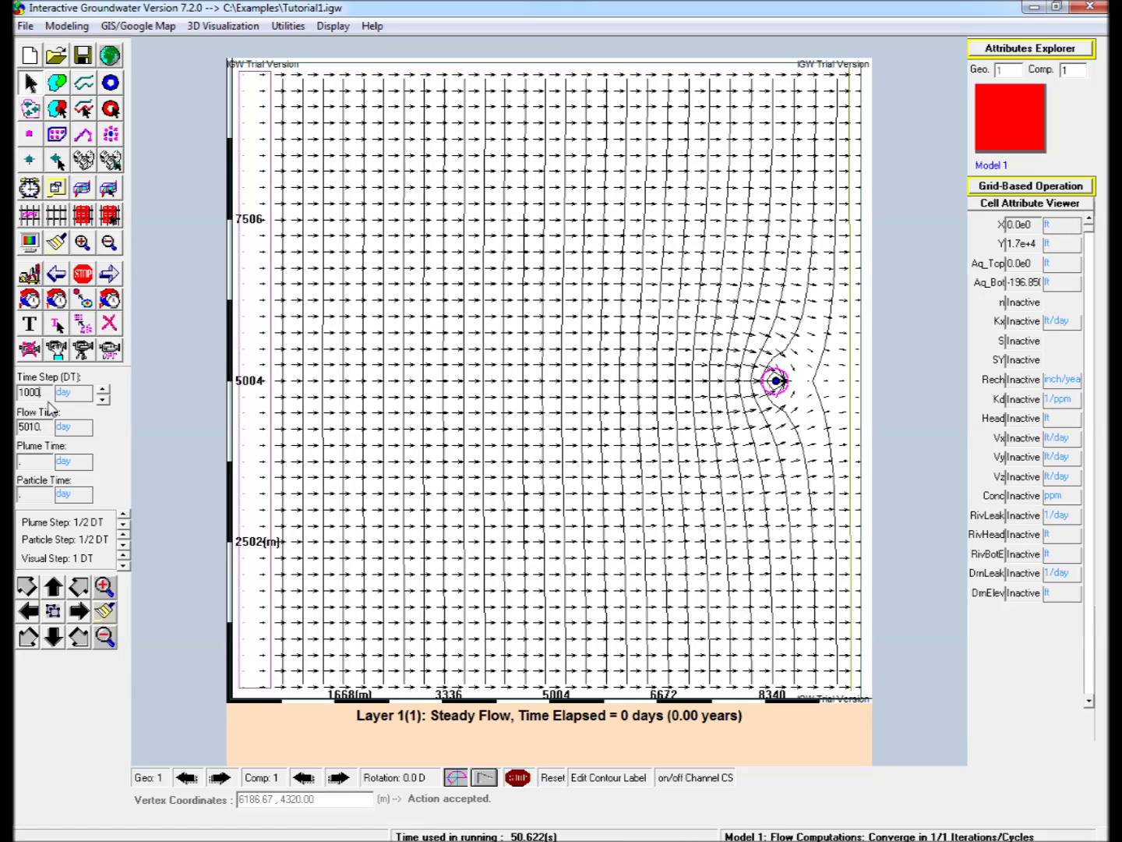
pyautogui.click(57, 274)
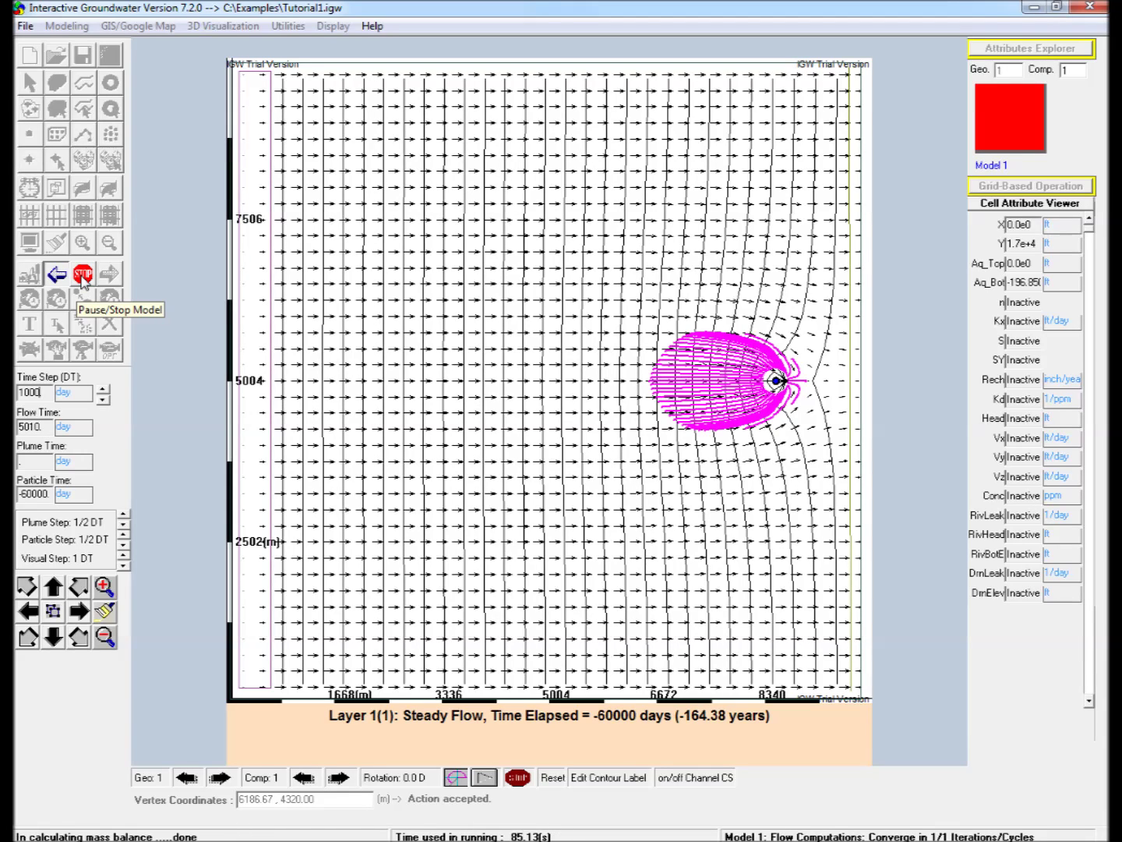
pyautogui.click(84, 276)
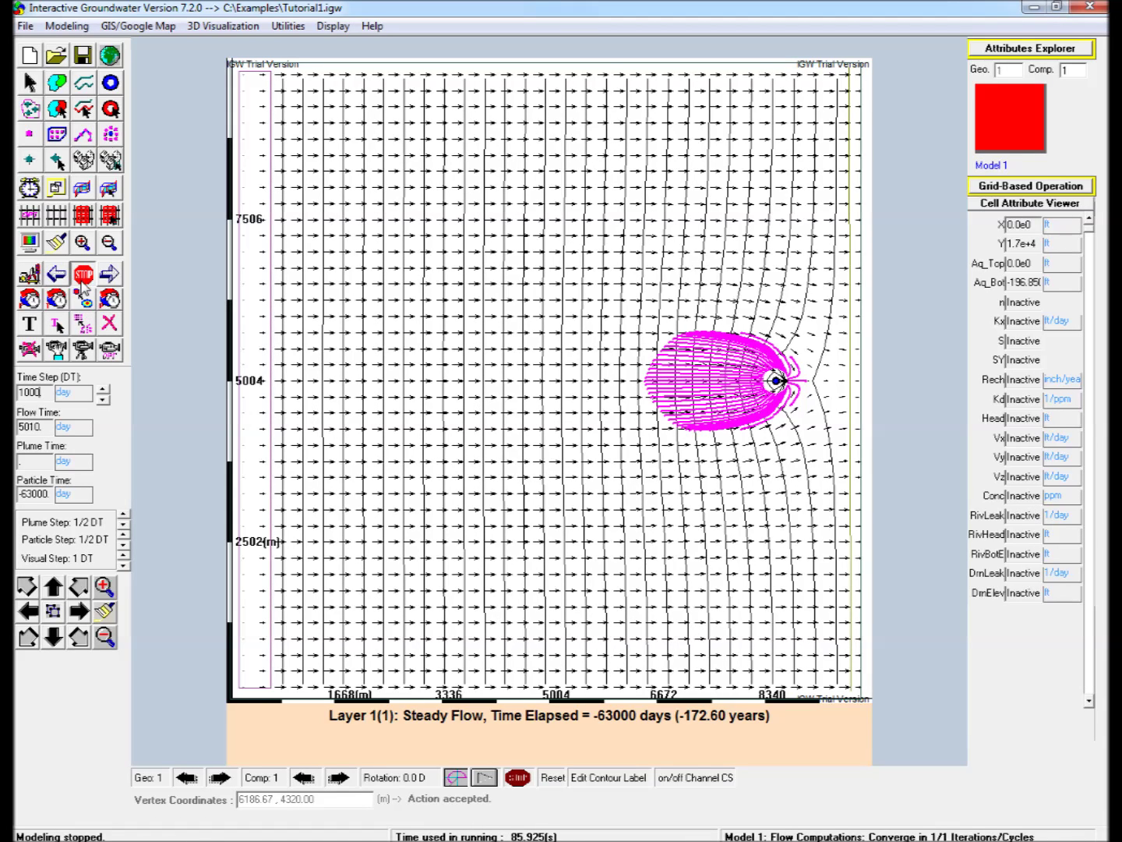
# - Reset the particle clock and draw a polygon zone southwest of the well with 15 particle columns
pyautogui.click(109, 306)
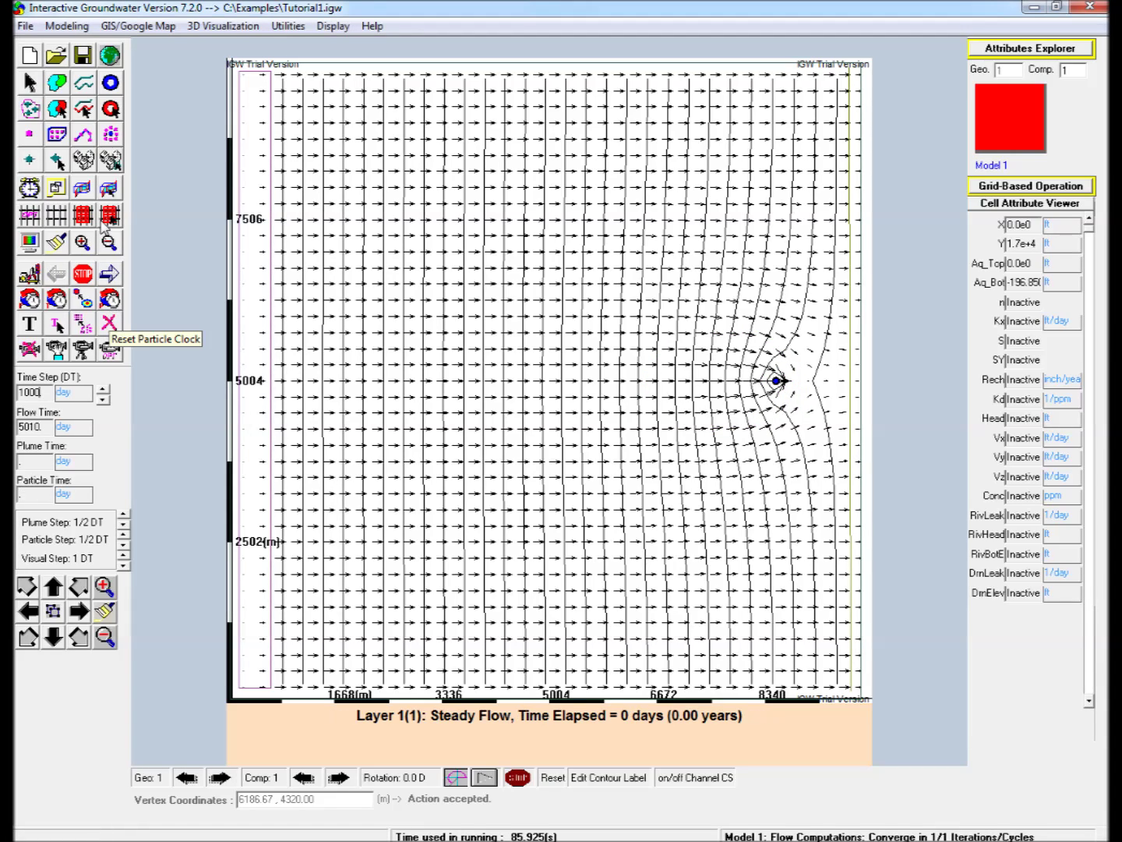
pyautogui.click(56, 136)
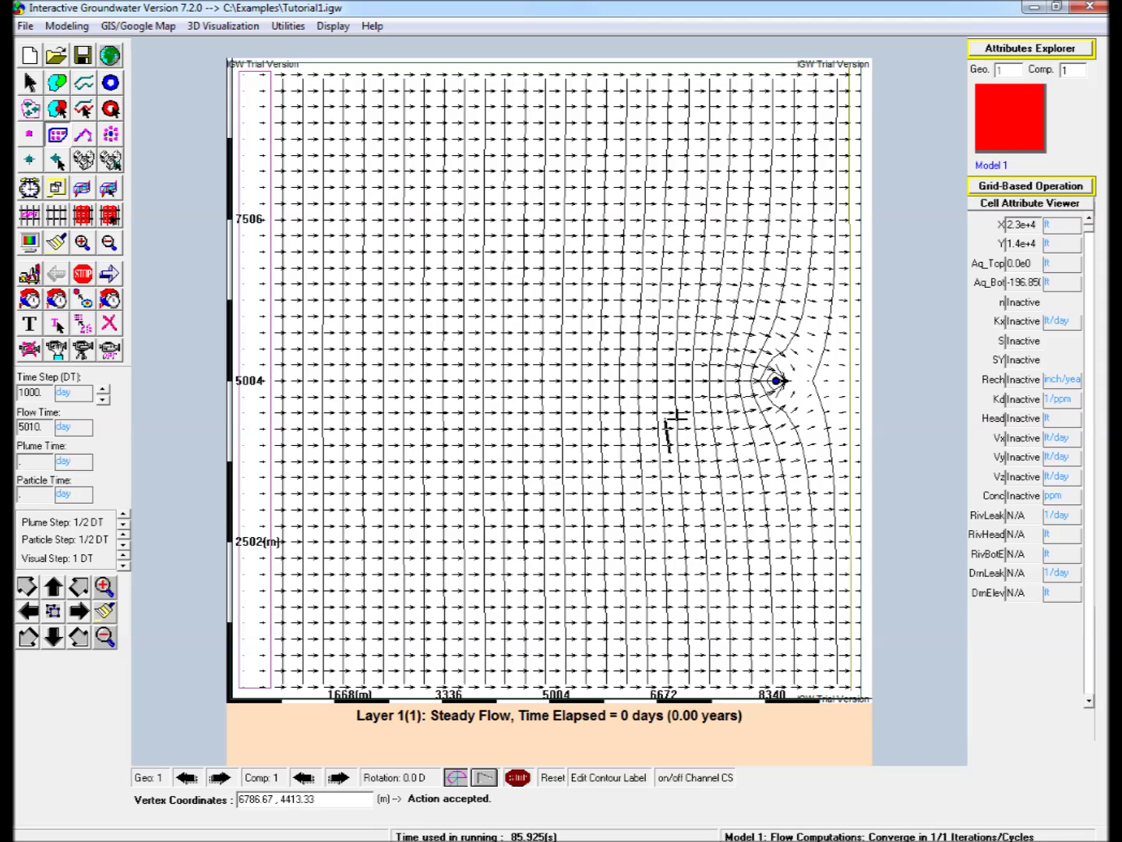
pyautogui.click(687, 418)
pyautogui.doubleClick(706, 441)
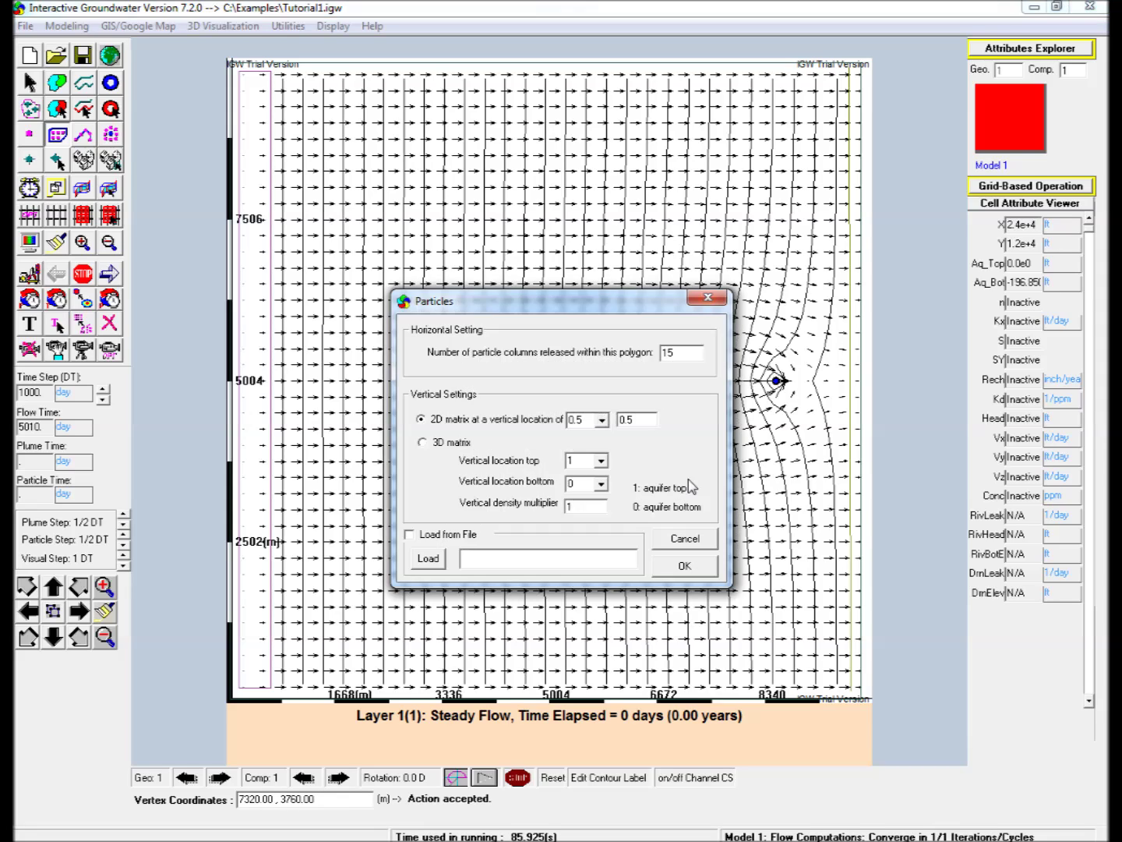
pyautogui.click(683, 564)
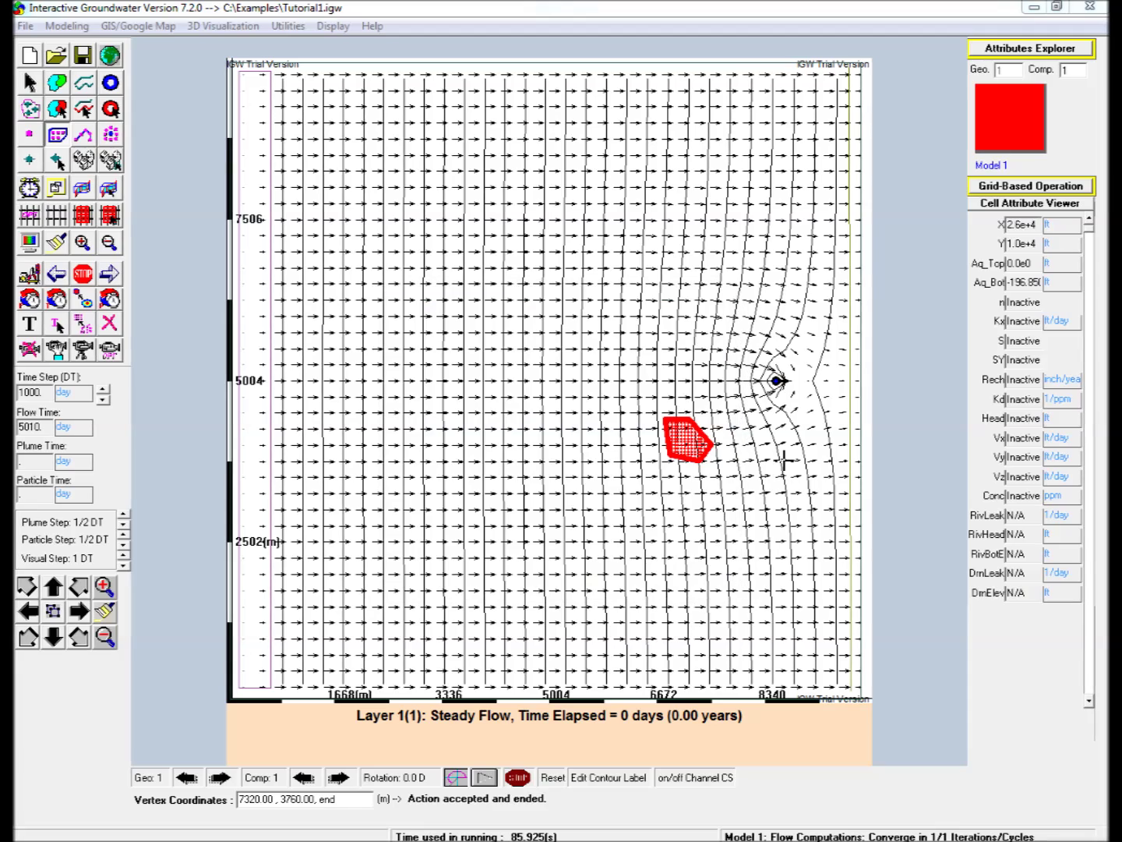
# - Review the Attribute Explorer, then track the zone's particles forward
pyautogui.click(994, 48)
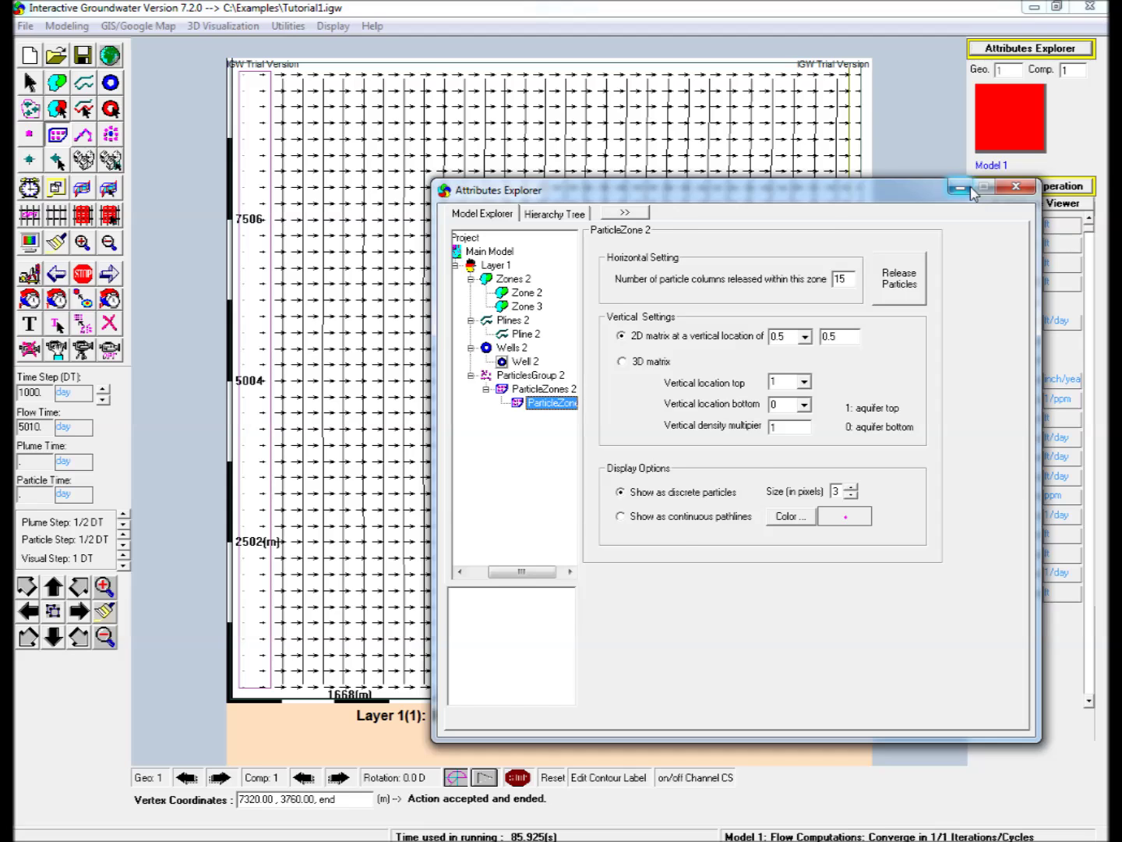
pyautogui.click(1016, 186)
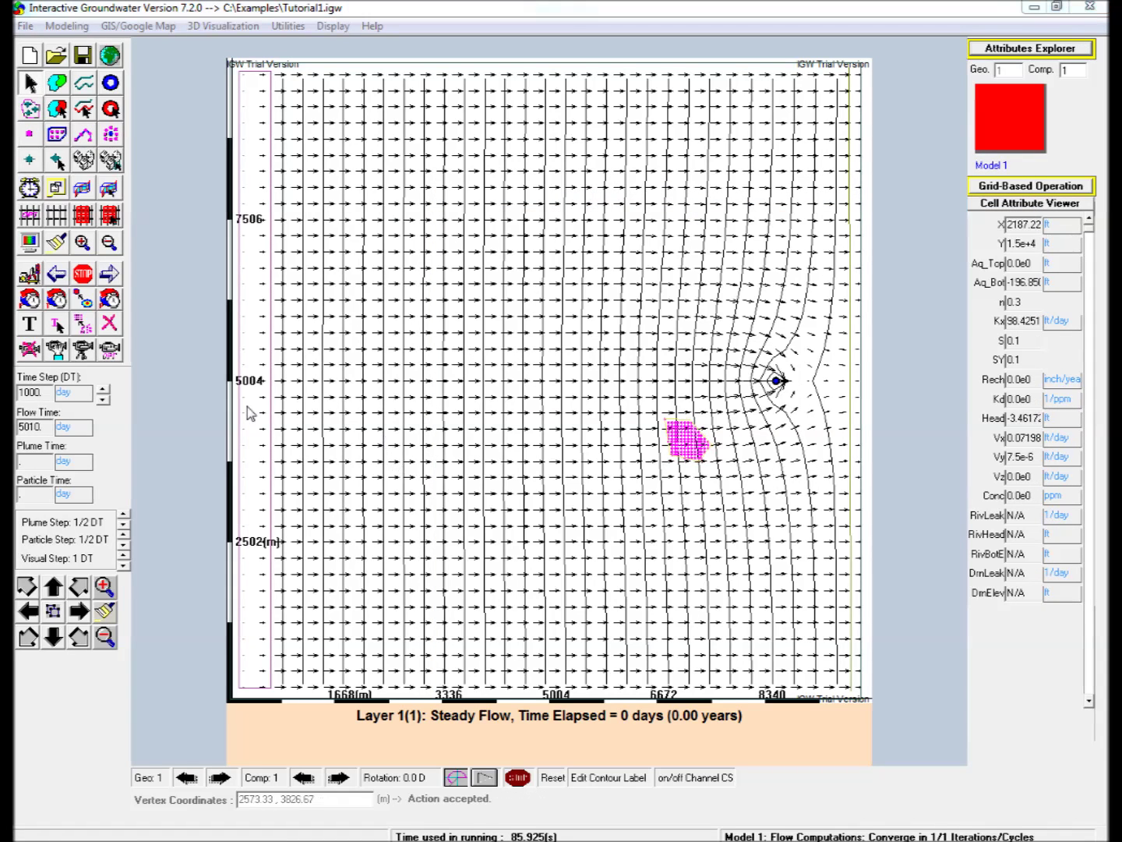
pyautogui.click(106, 275)
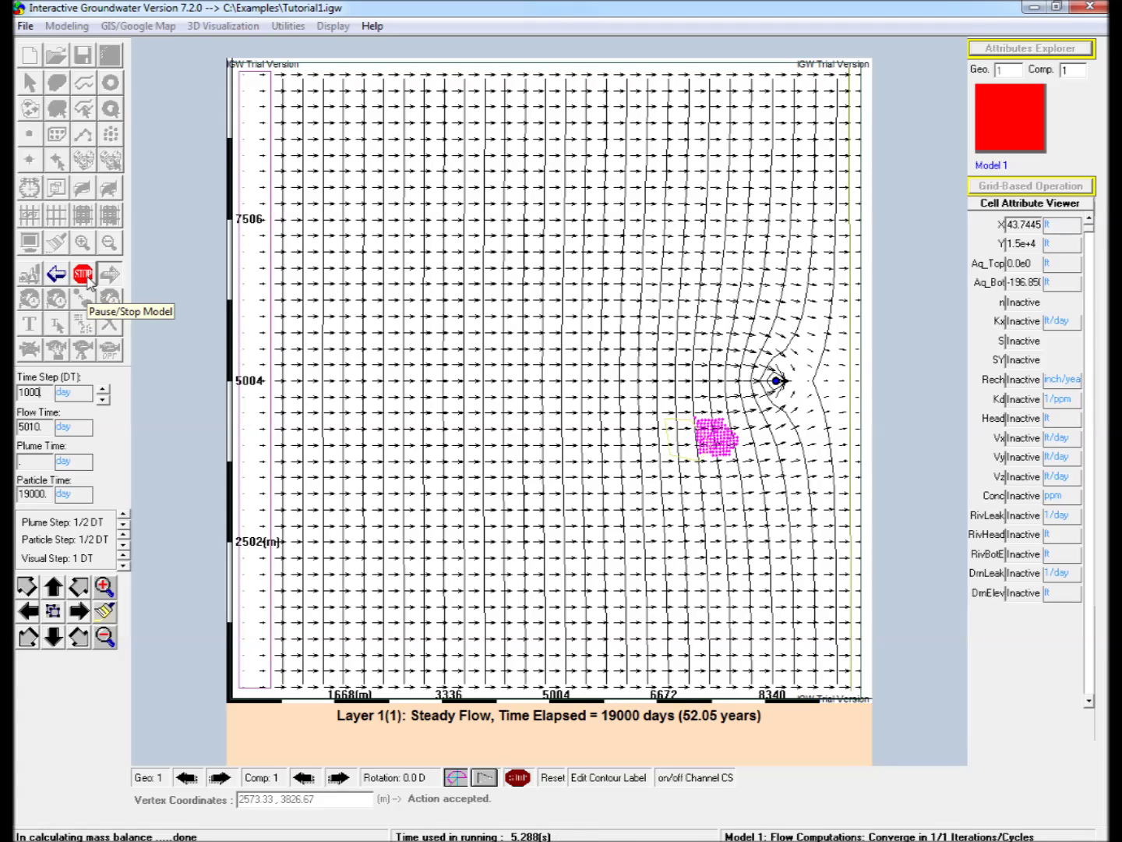
# - Halt the forward run at 59000 days as particles reach the well, then view Layer 1 attributes
pyautogui.click(86, 277)
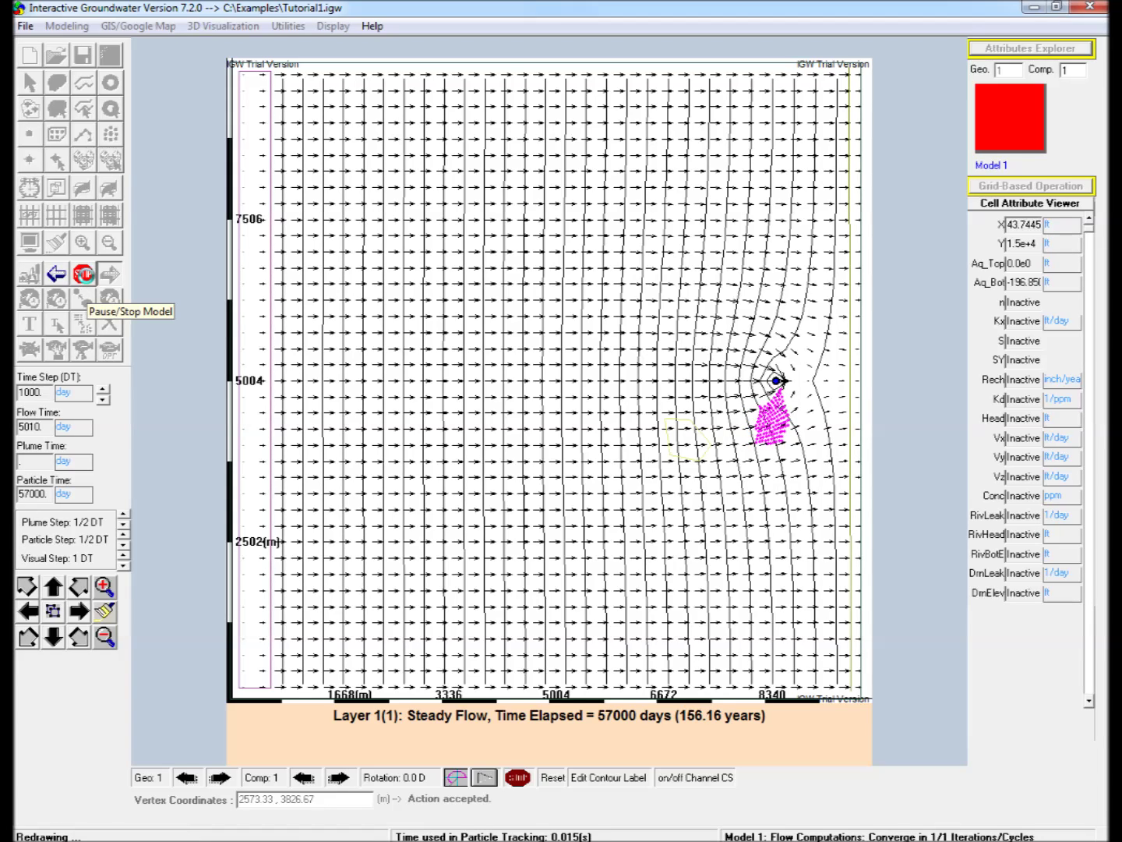
pyautogui.click(85, 279)
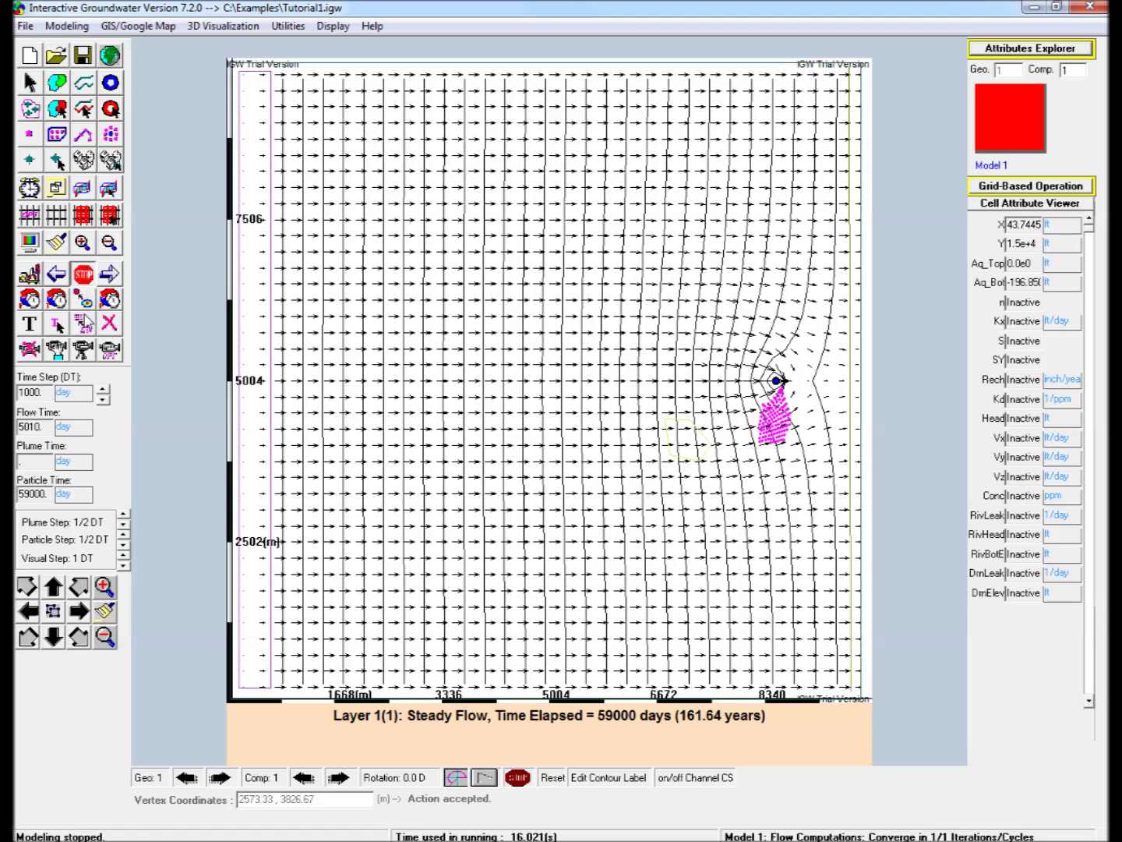
pyautogui.click(997, 52)
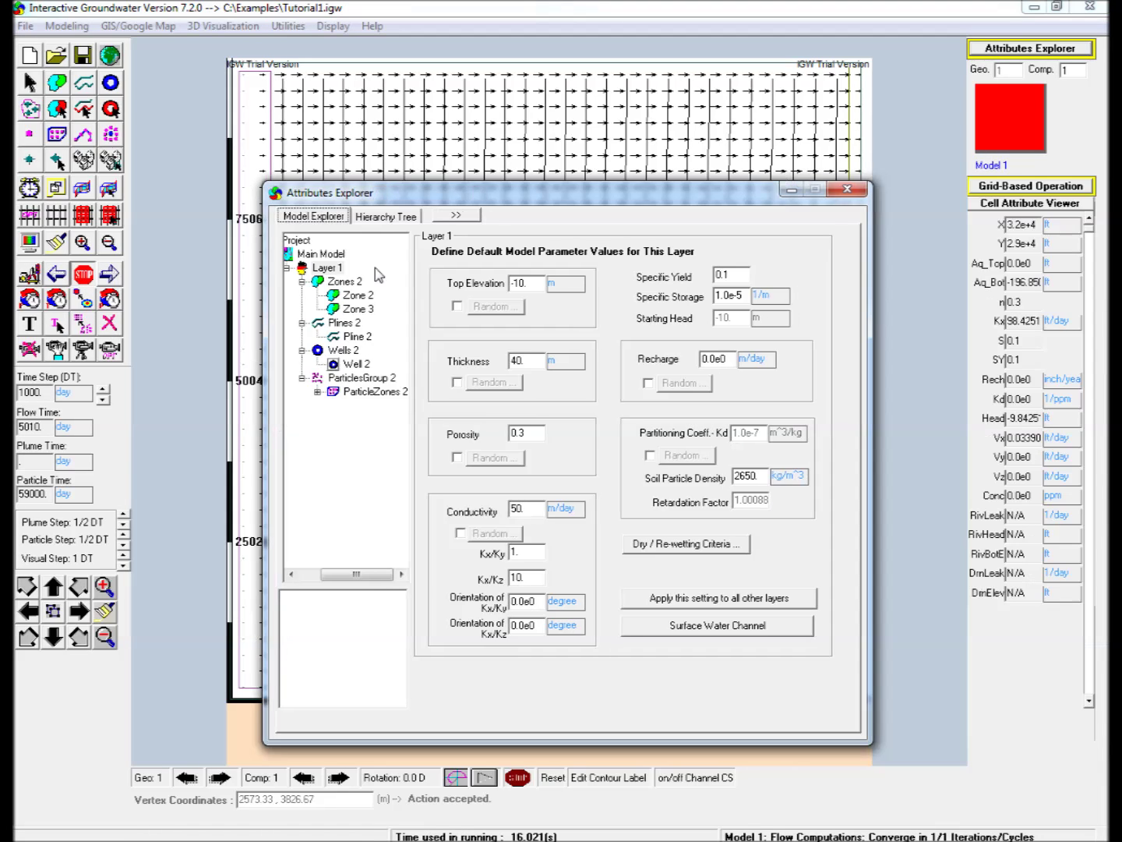
# - In Zone 2's transport properties, enable longitudinal dispersivity of 10 m and transverse dispersivity of 1 m
pyautogui.click(358, 296)
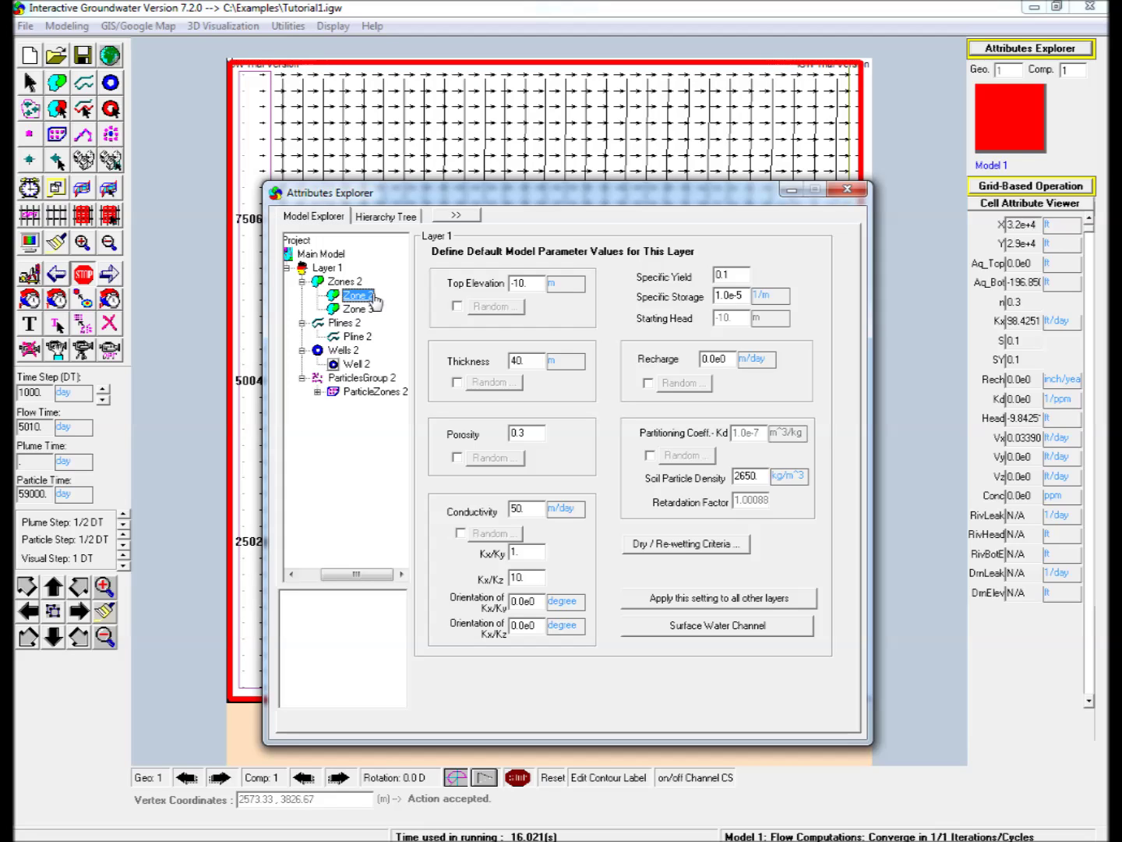
pyautogui.click(489, 257)
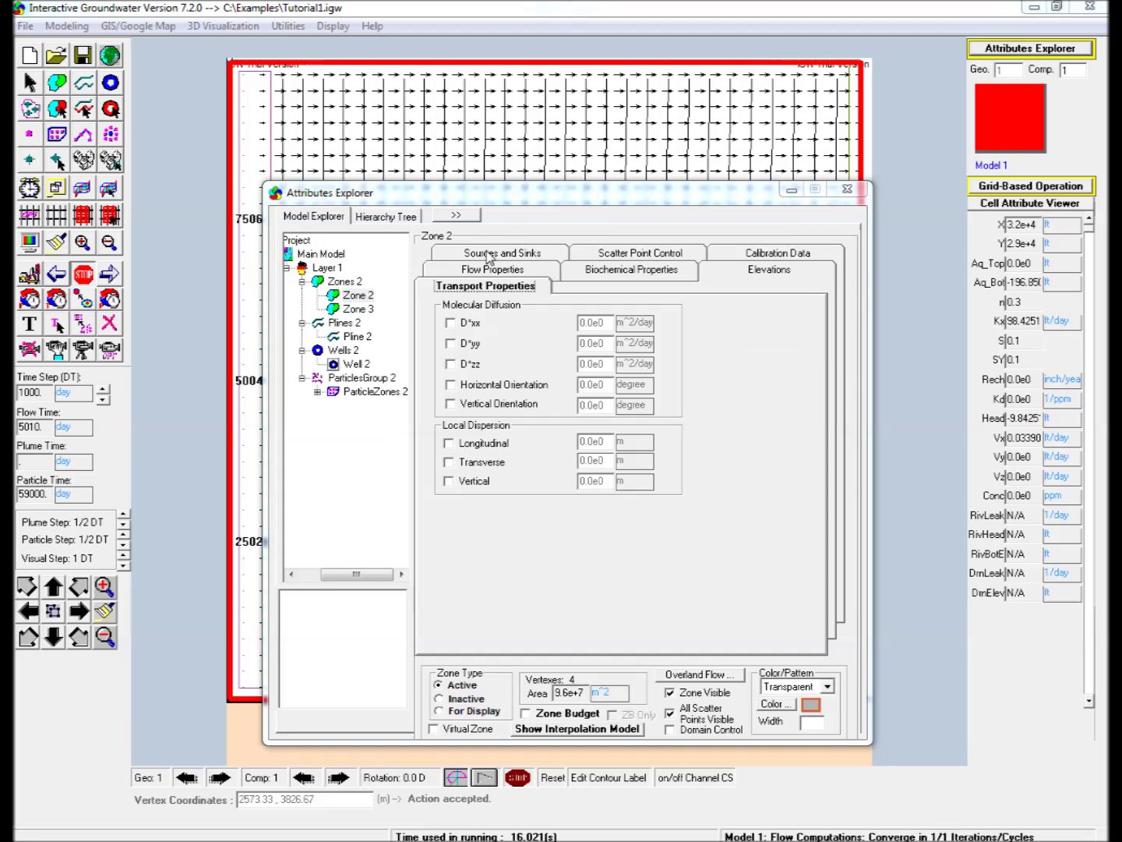
pyautogui.click(479, 444)
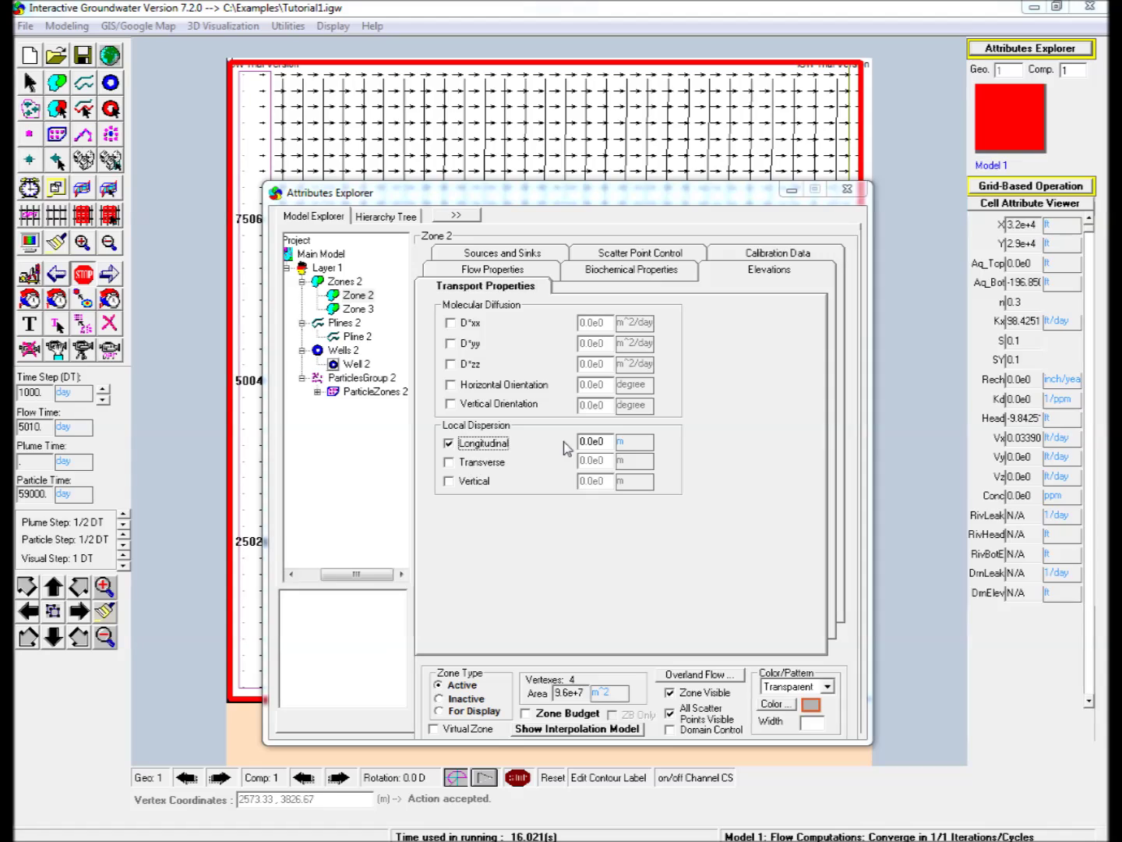
pyautogui.press('Tab')
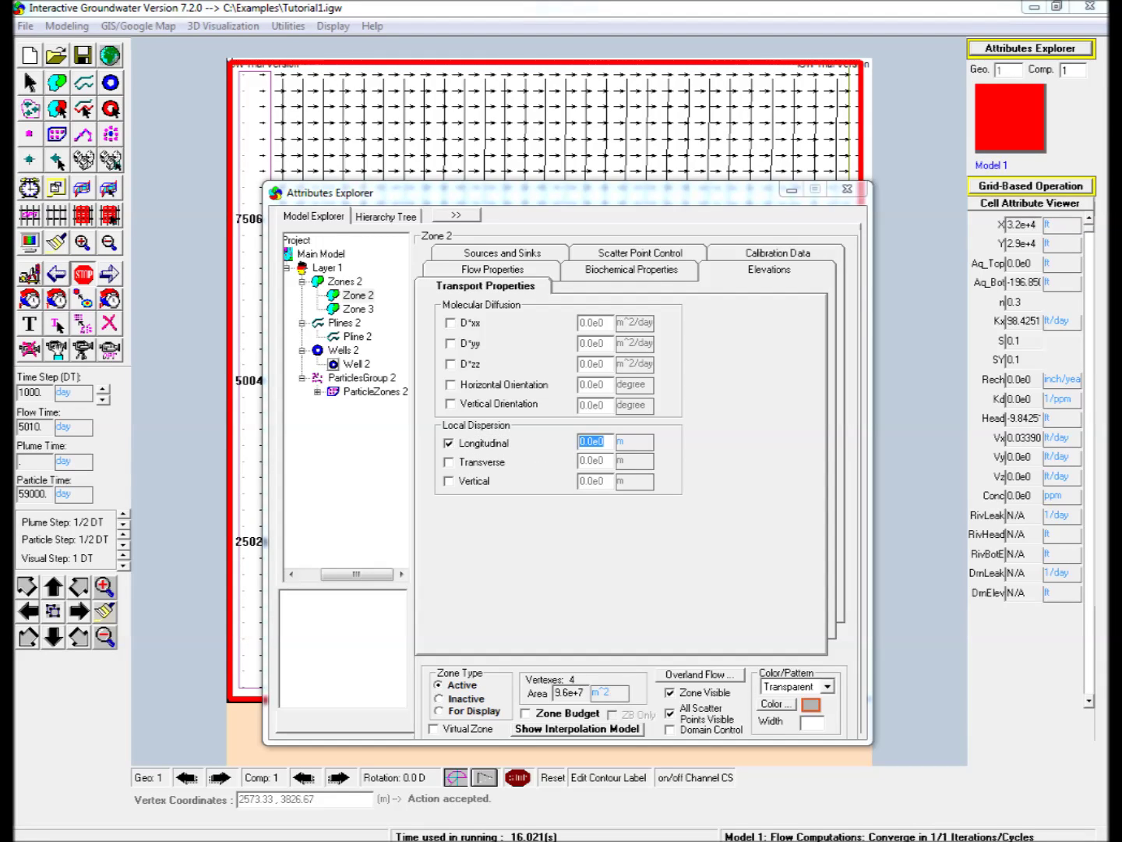
pyautogui.write('10')
pyautogui.click(471, 464)
pyautogui.click(847, 189)
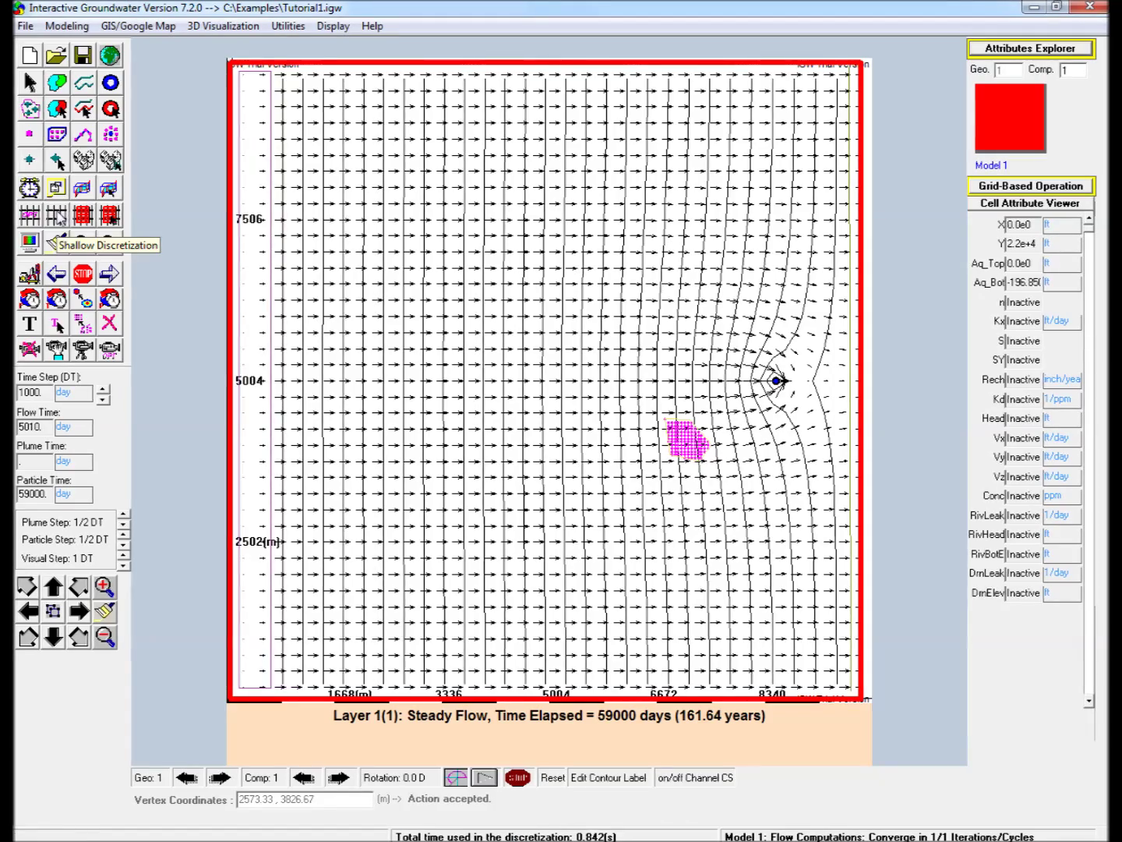
# - Reset the particle clock to 0 days and rerun the particle tracking forward
pyautogui.click(79, 271)
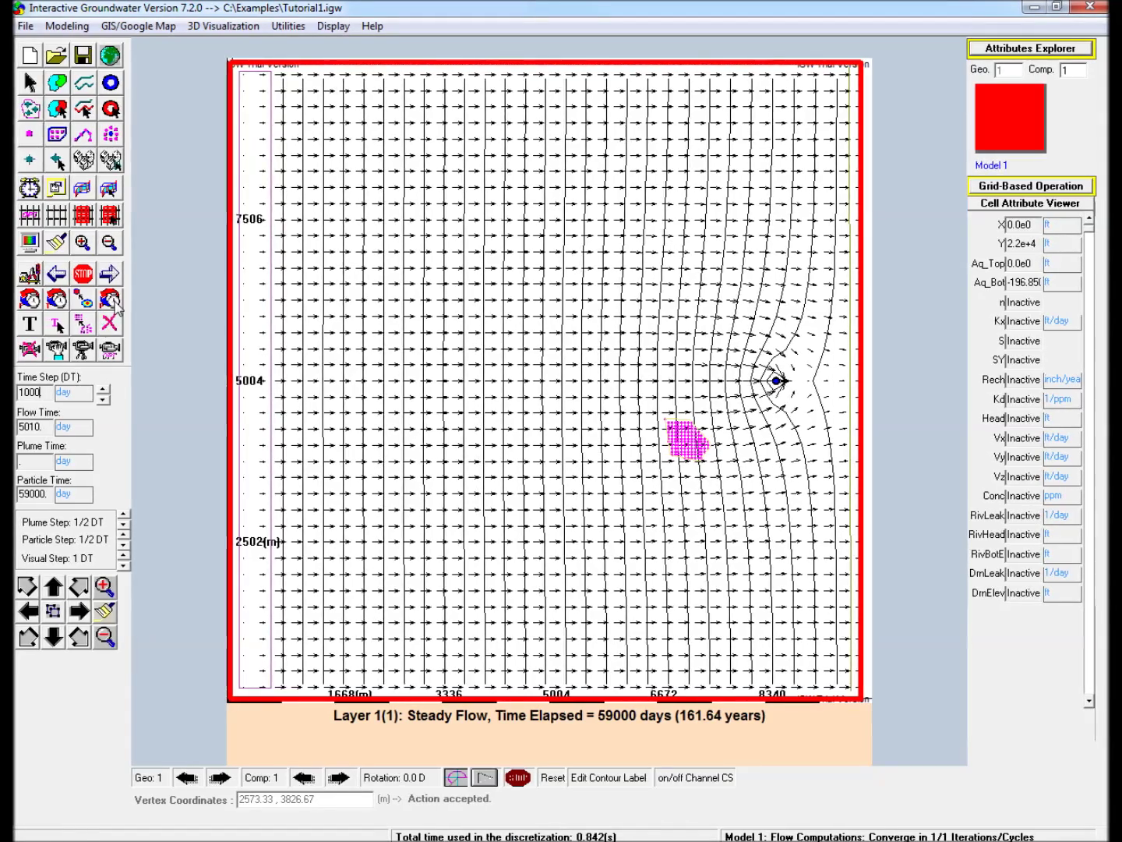
pyautogui.click(109, 277)
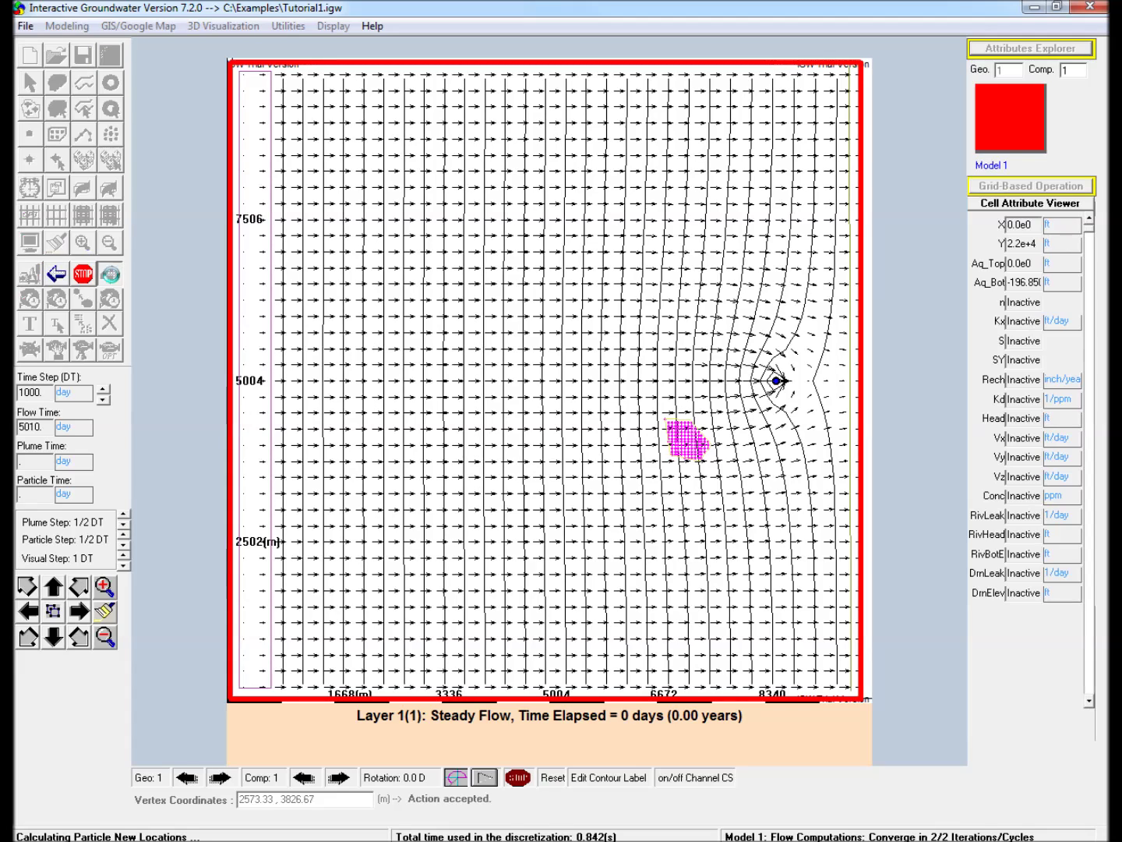